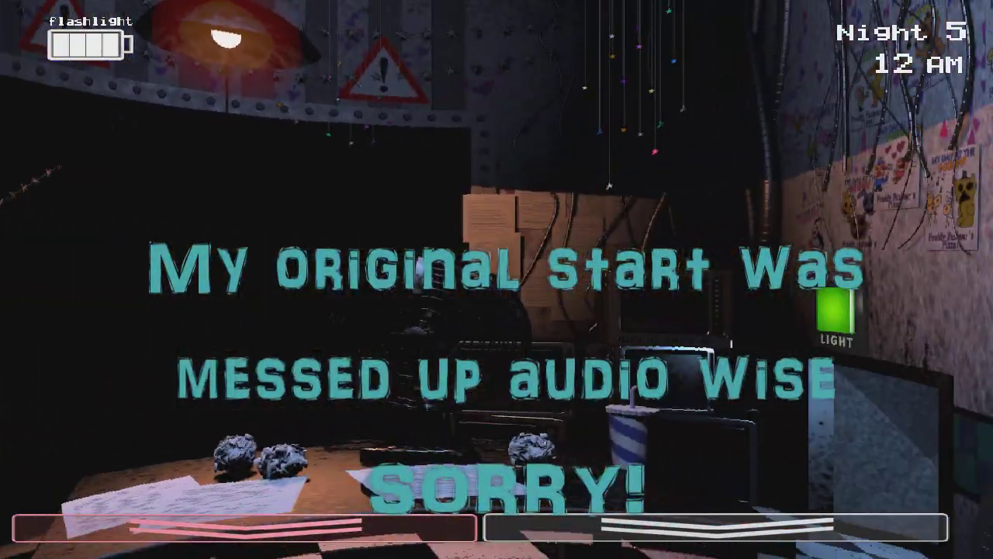
# Step: Switch the monitor to CAM 11 and start winding the Prize Corner music box
pyautogui.click(714, 528)
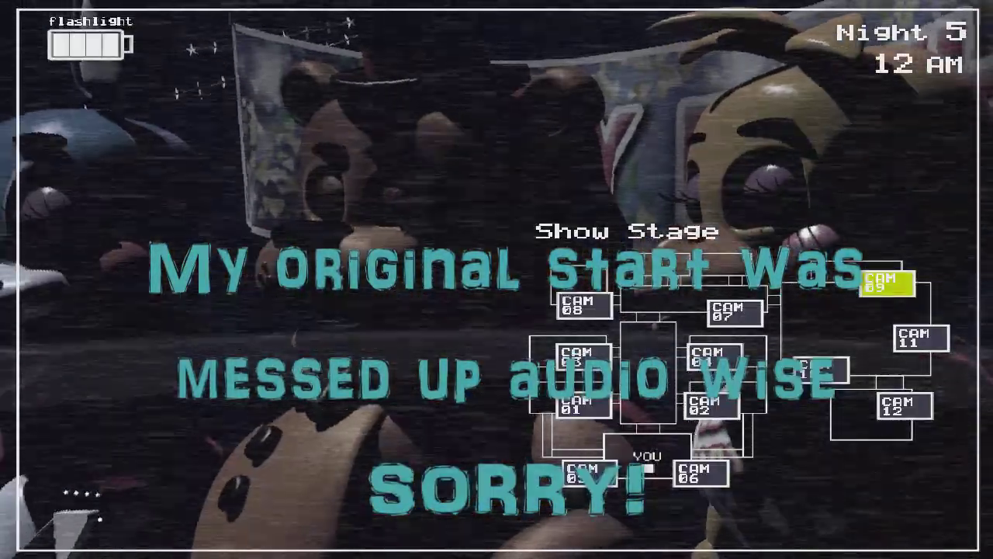
pyautogui.click(920, 338)
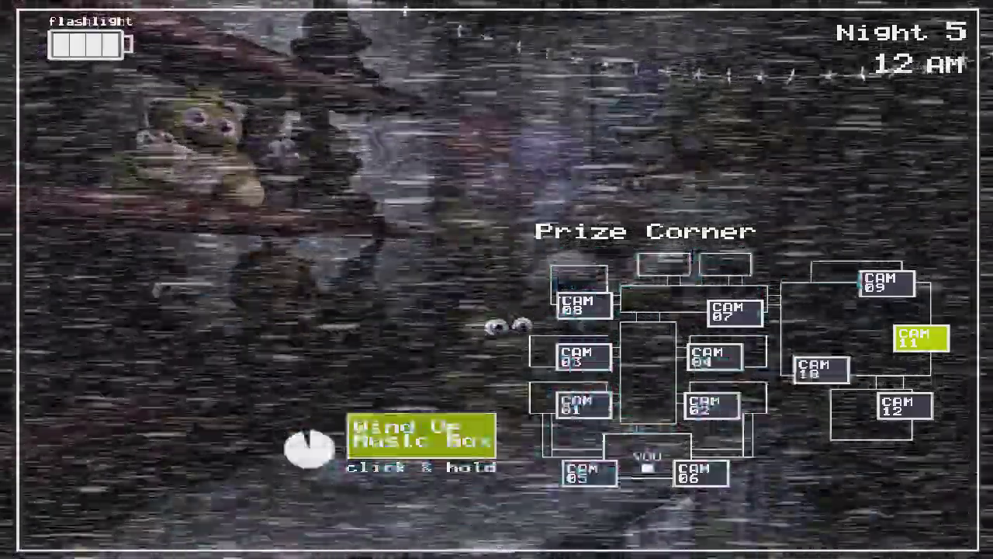
pyautogui.click(714, 527)
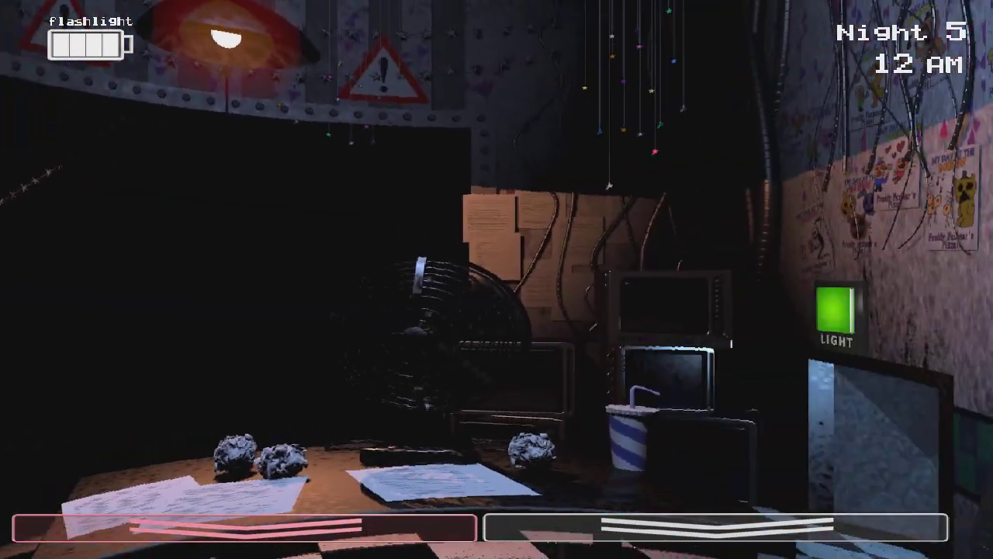
pyautogui.click(714, 527)
pyautogui.click(422, 435)
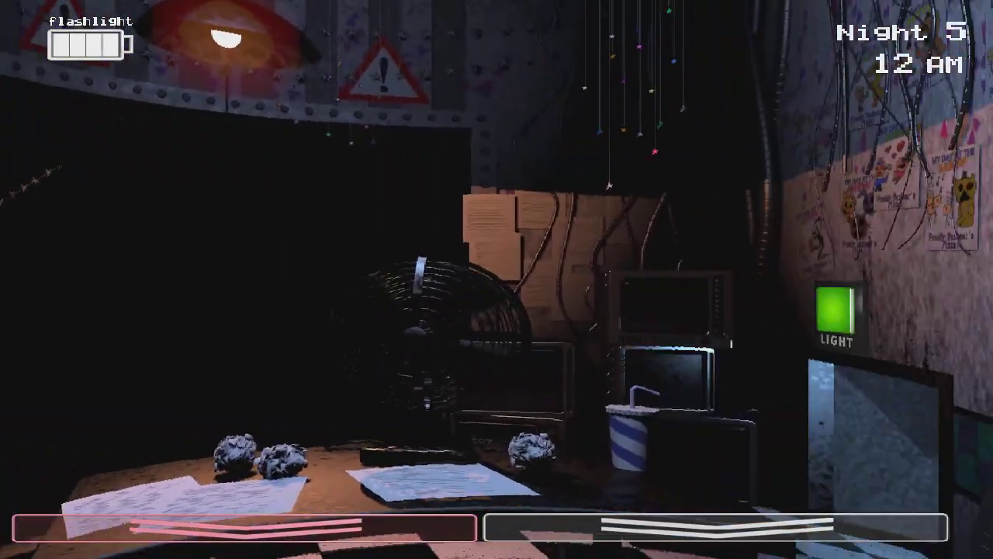
# Step: Top up the Prize Corner music box three more times from CAM 11
pyautogui.click(714, 528)
pyautogui.click(423, 434)
pyautogui.click(714, 527)
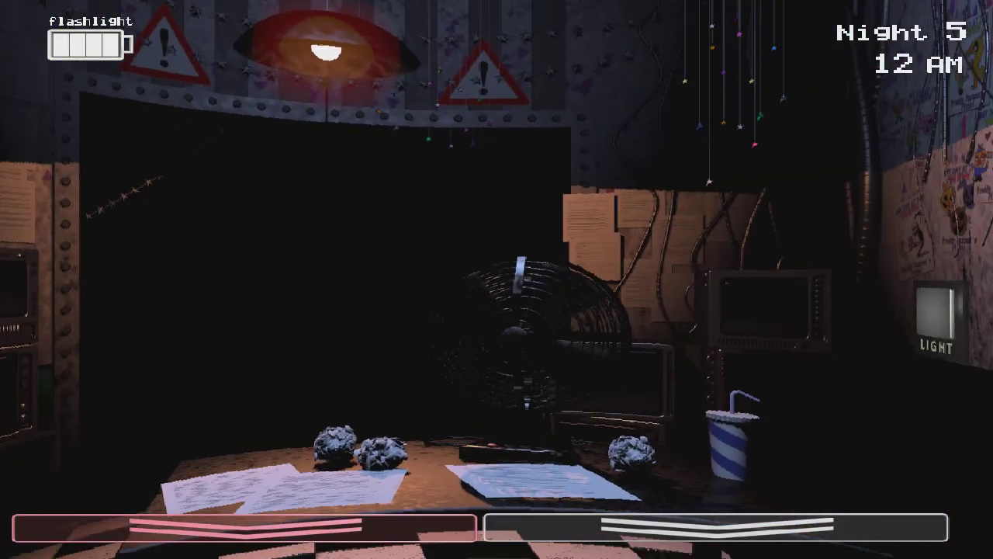
pyautogui.click(714, 527)
pyautogui.click(423, 434)
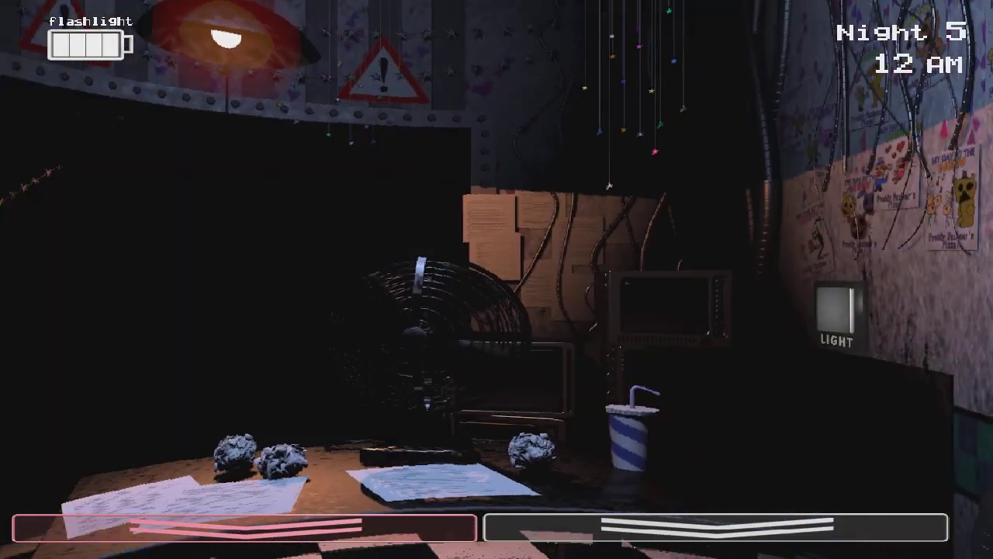
pyautogui.click(714, 528)
pyautogui.click(423, 434)
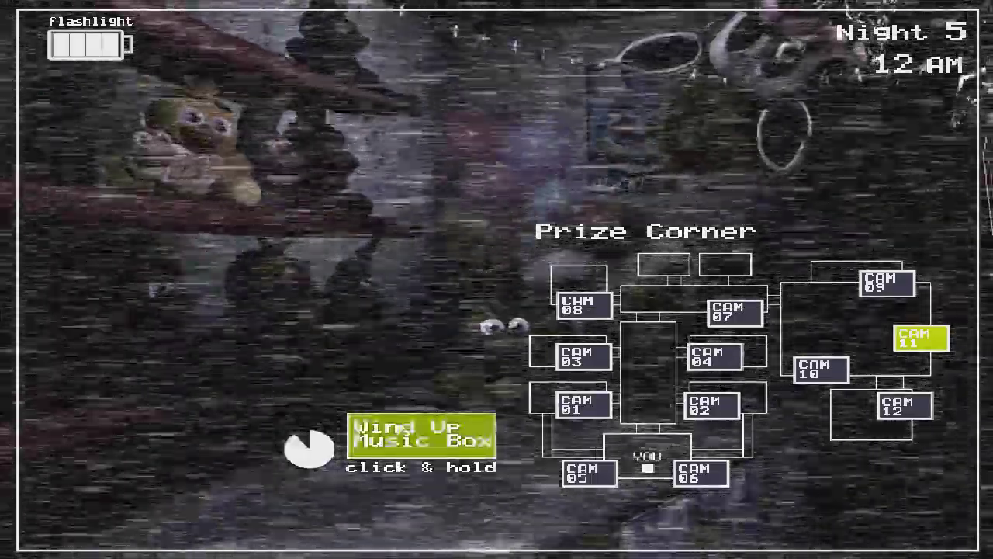
# Step: Alternate the Freddy mask and hallway flashlight around another music box wind
pyautogui.click(714, 528)
pyautogui.press('ctrl')
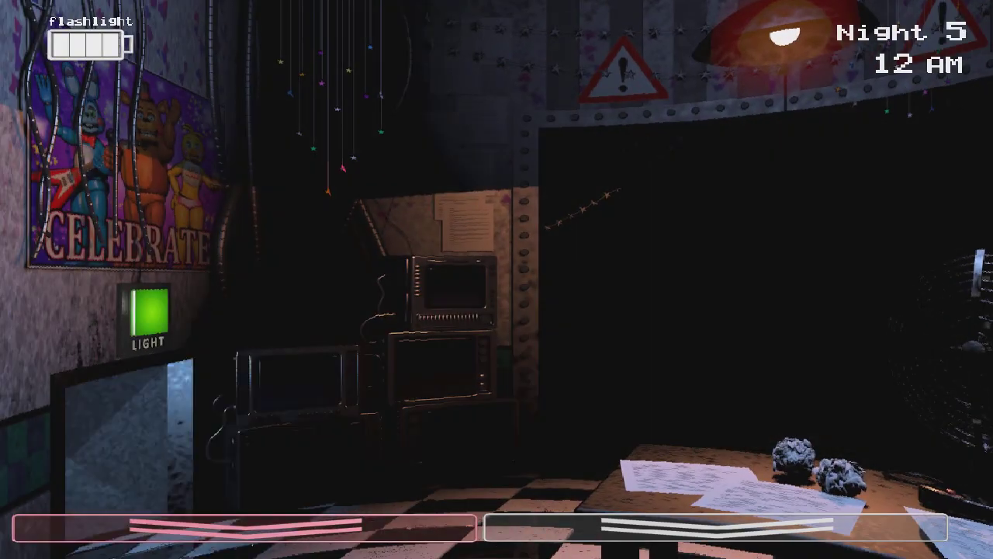
pyautogui.press('ctrl')
pyautogui.click(714, 527)
pyautogui.click(423, 434)
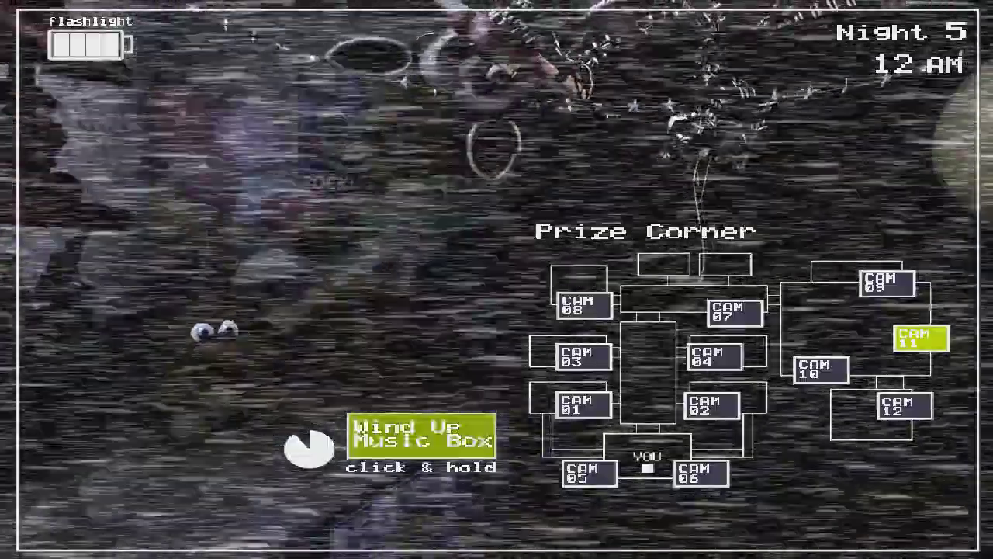
pyautogui.click(713, 528)
pyautogui.press('ctrl')
pyautogui.press('ctrl')
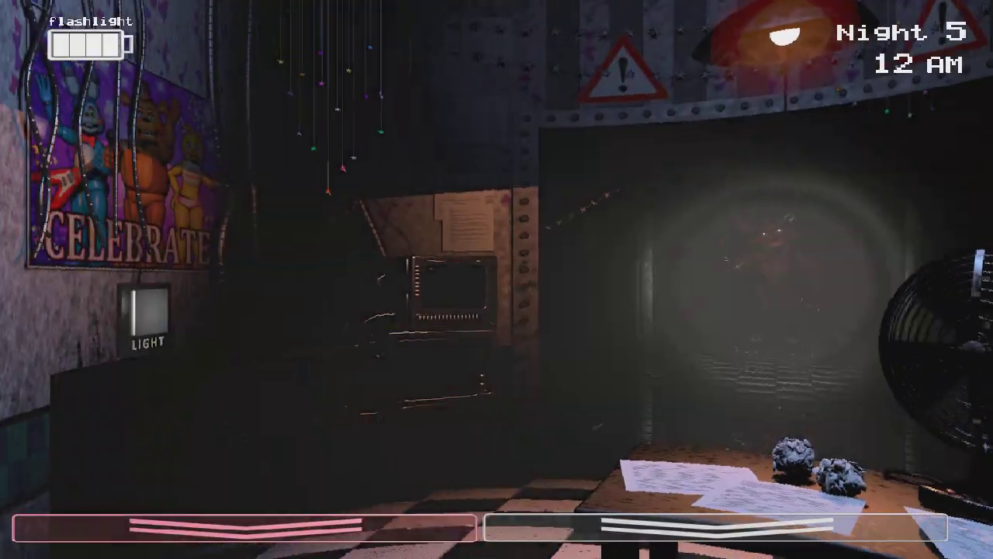
pyautogui.press('ctrl')
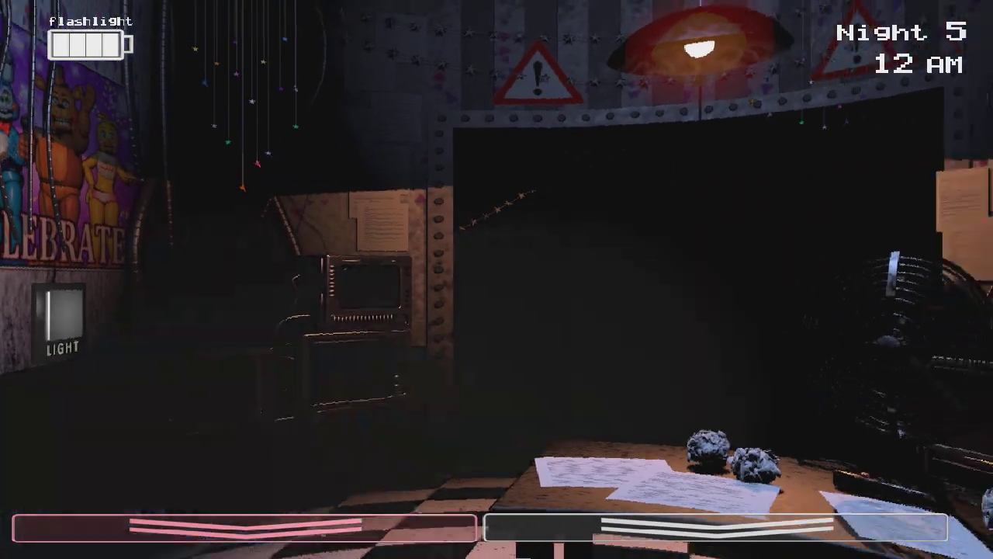
# Step: Check Prize Corner twice, then wind the music box again
pyautogui.click(714, 528)
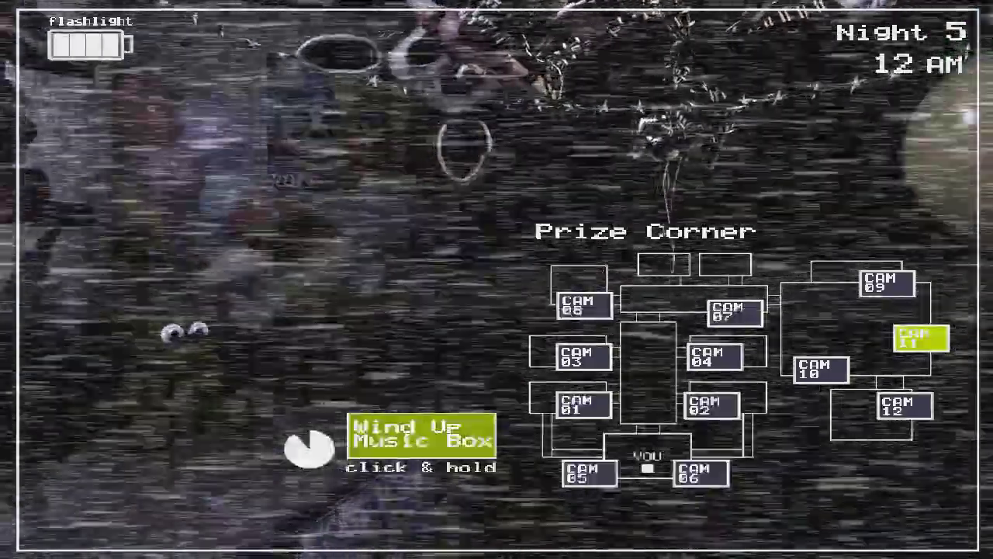
pyautogui.click(713, 527)
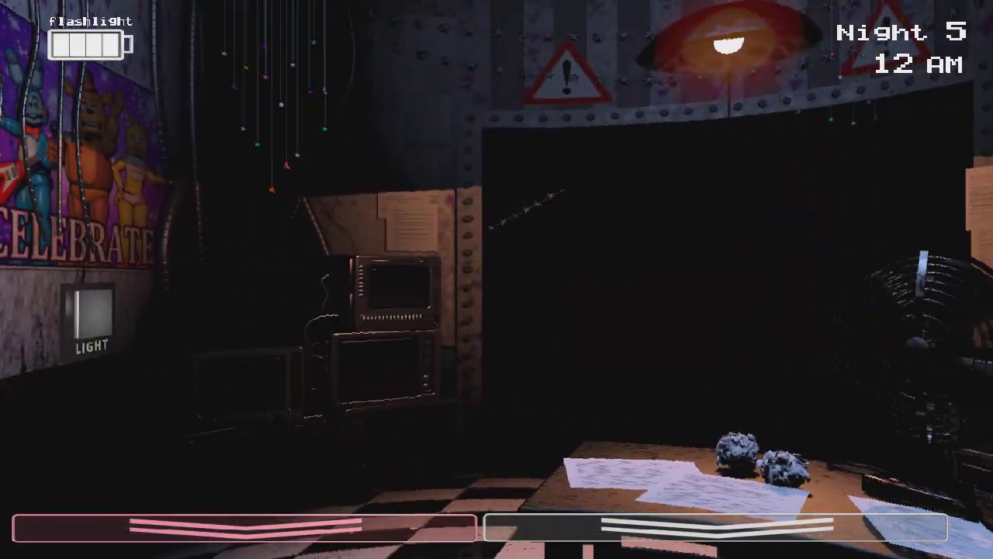
pyautogui.click(714, 528)
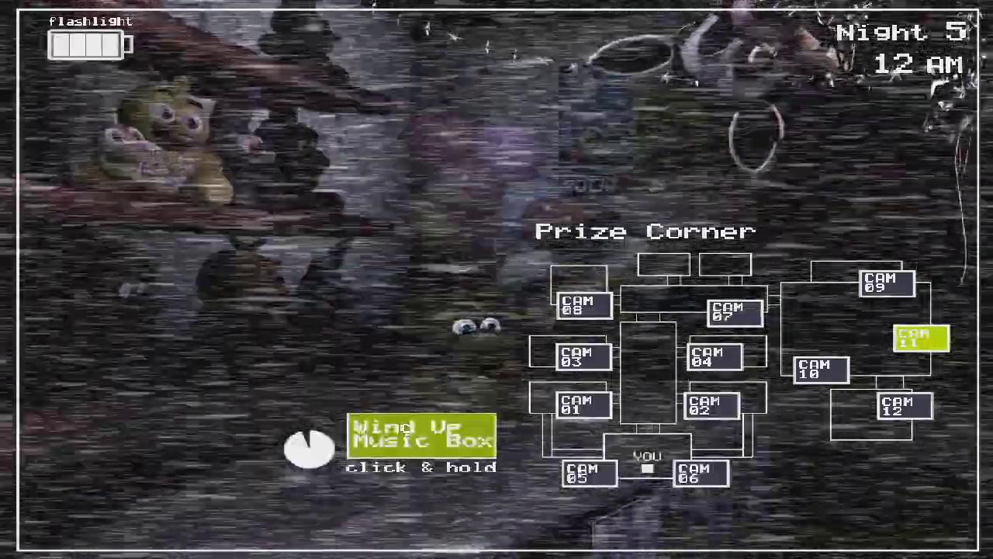
pyautogui.click(714, 528)
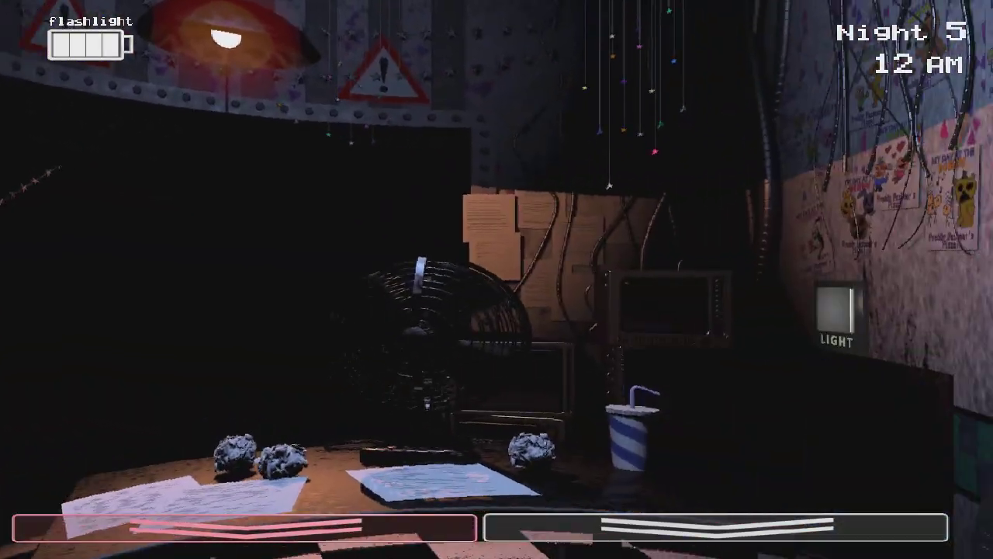
pyautogui.click(714, 528)
pyautogui.moveTo(421, 435); pyautogui.dragTo(421, 435)
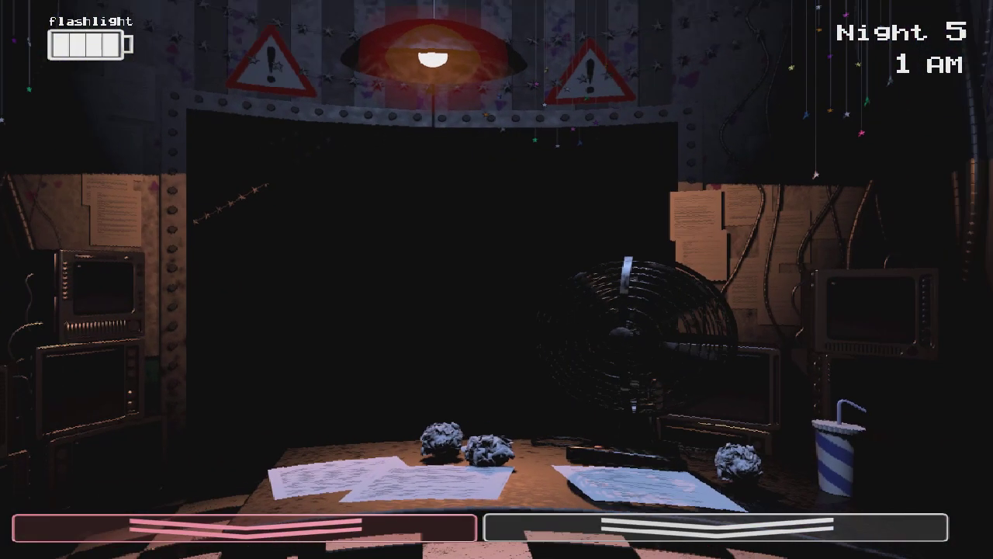
# Step: Check Prize Corner, remove the mask and light the left vent
pyautogui.click(713, 528)
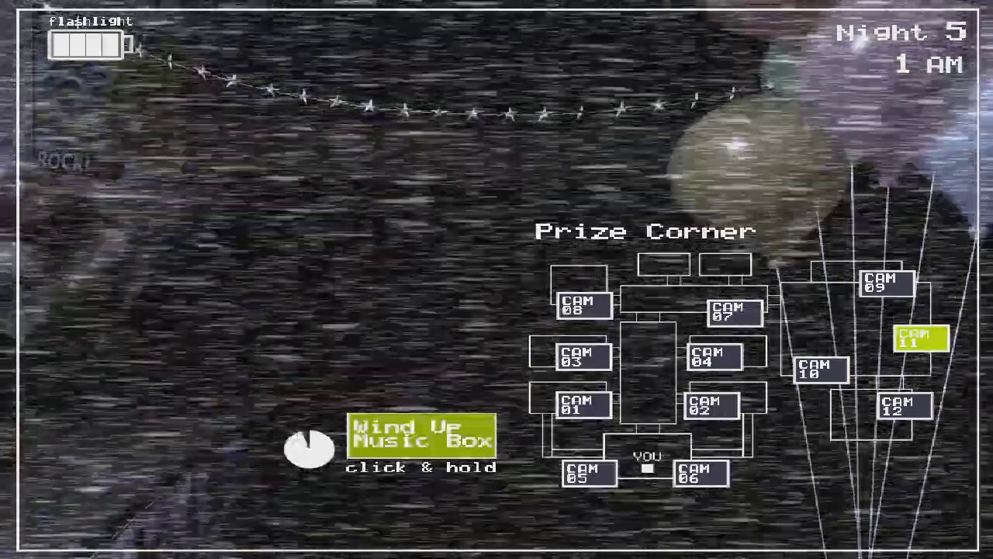
pyautogui.click(714, 527)
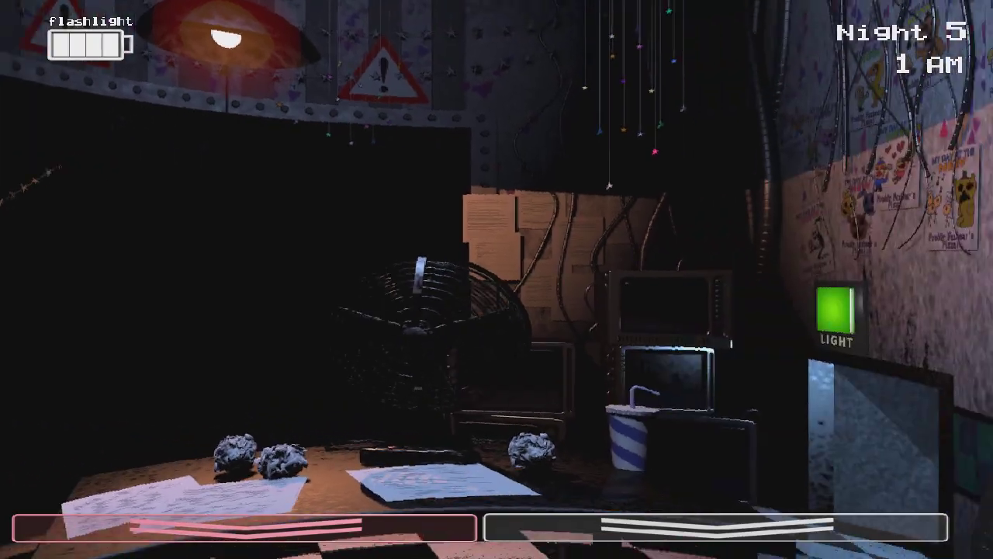
pyautogui.click(714, 528)
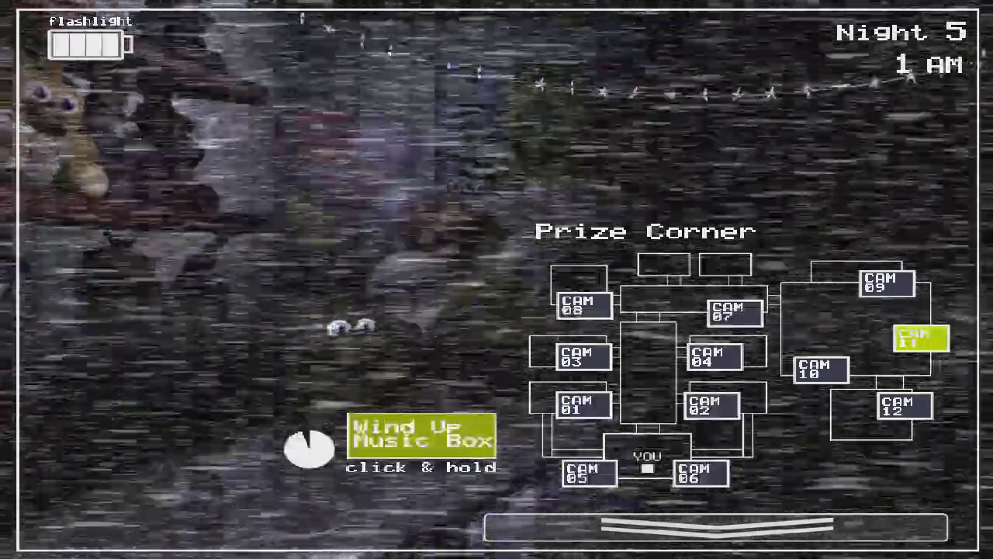
pyautogui.click(714, 527)
pyautogui.click(244, 528)
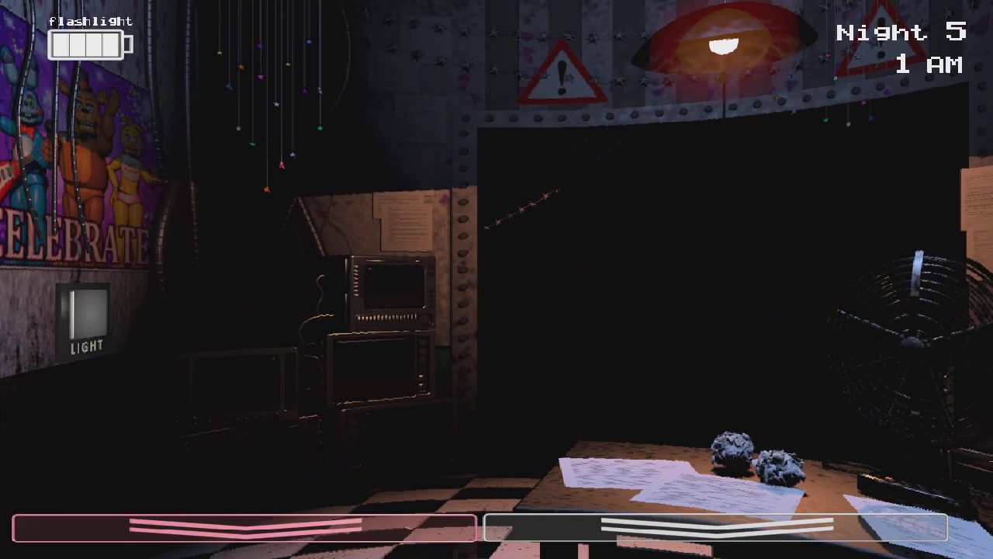
pyautogui.click(137, 290)
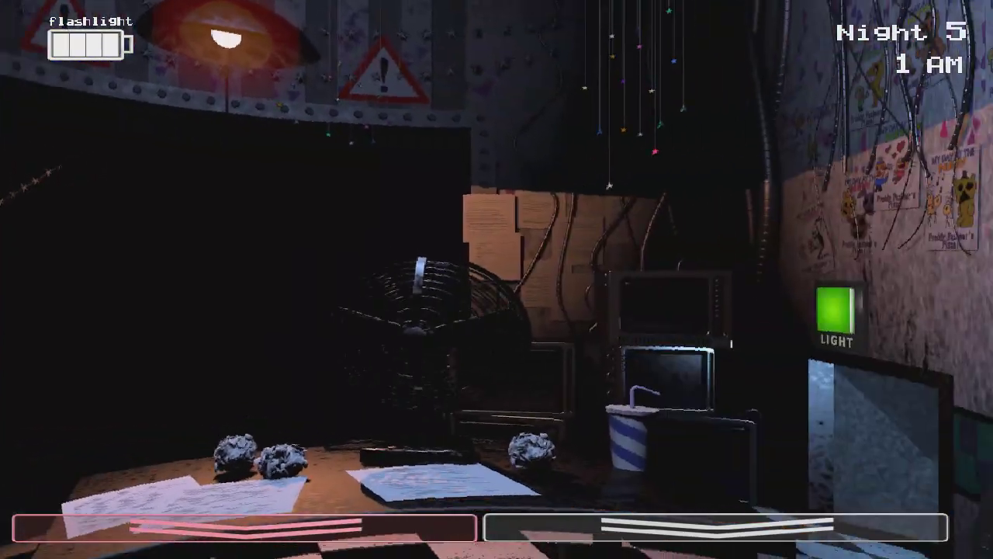
# Step: Wind the music box, wear the mask and flash Withered Freddy in the hallway
pyautogui.click(714, 528)
pyautogui.moveTo(390, 428); pyautogui.dragTo(390, 428)
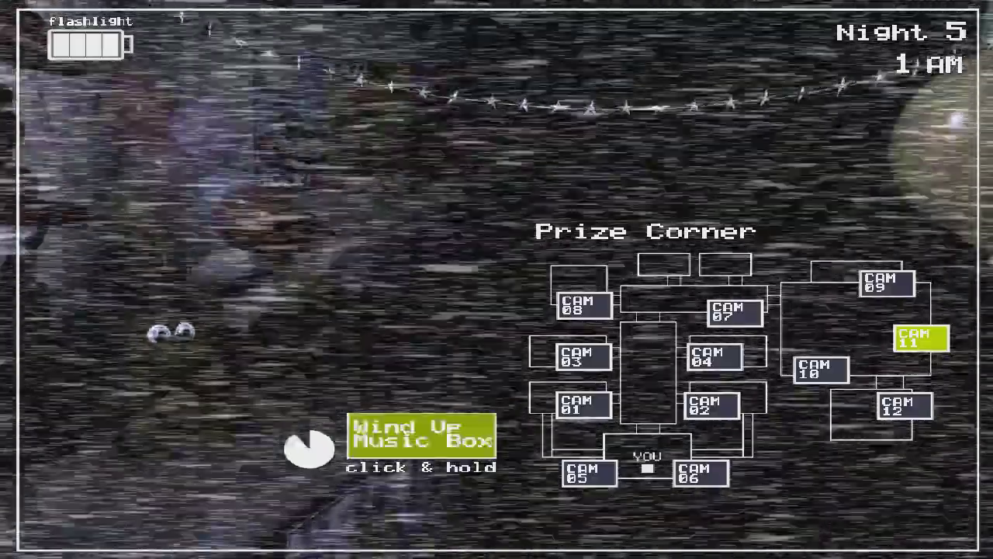
pyautogui.click(714, 527)
pyautogui.click(244, 527)
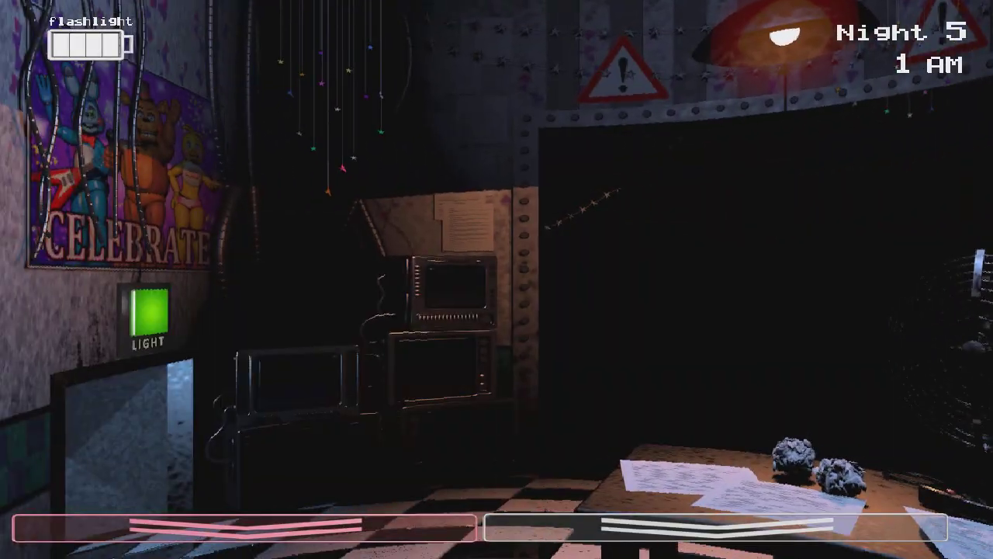
pyautogui.click(713, 528)
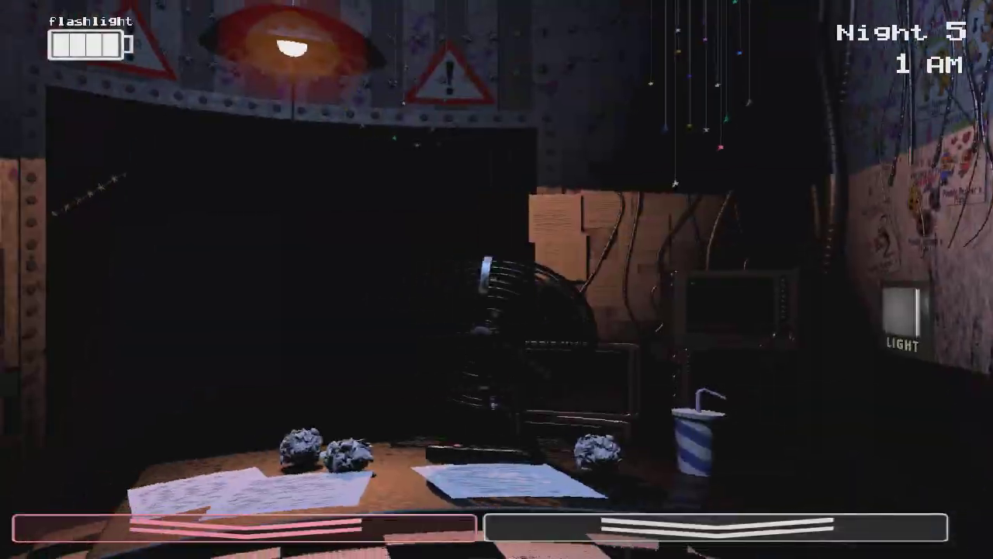
pyautogui.press('ctrl')
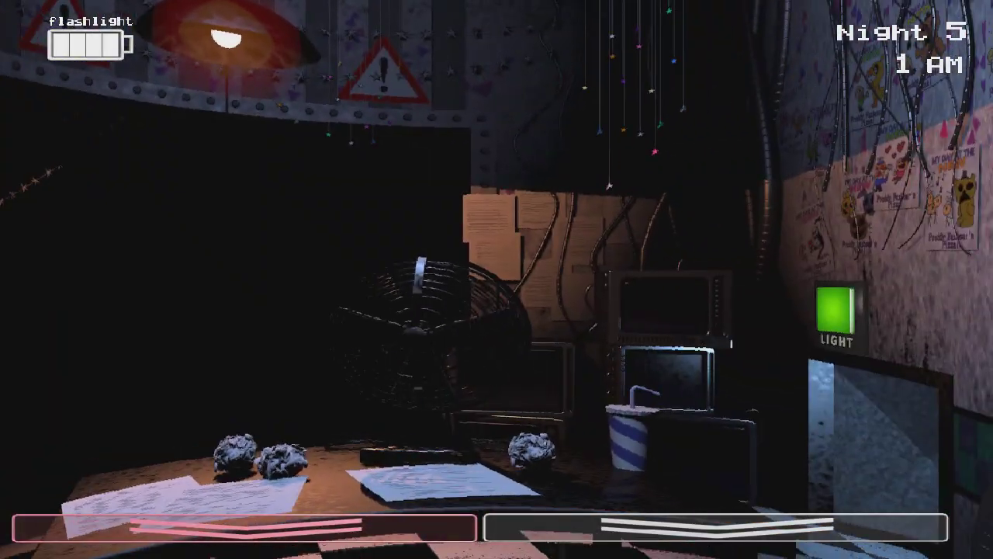
# Step: Light the hallway to check for animatronics and keep the music box wound
pyautogui.click(714, 528)
pyautogui.moveTo(404, 426); pyautogui.dragTo(404, 427)
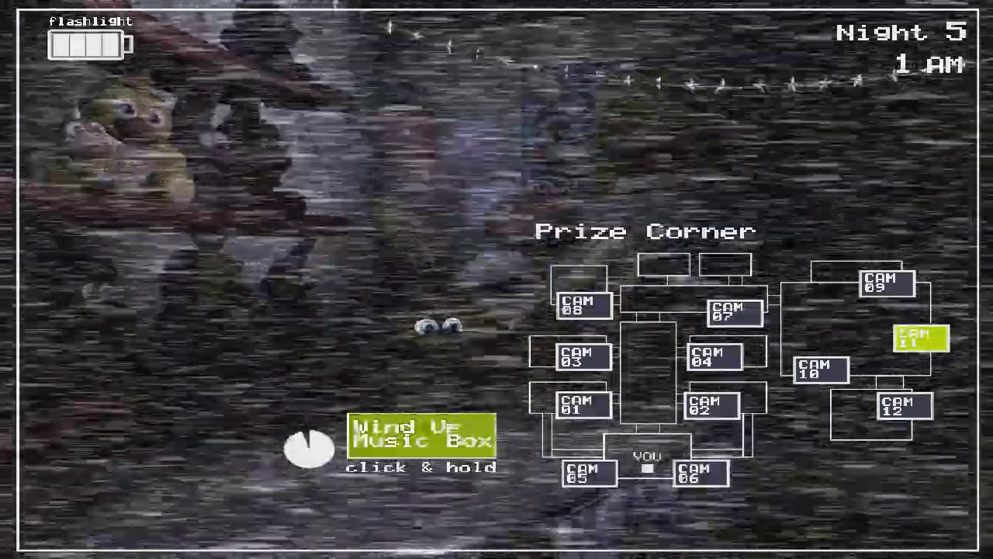
pyautogui.click(713, 527)
pyautogui.press('ctrl')
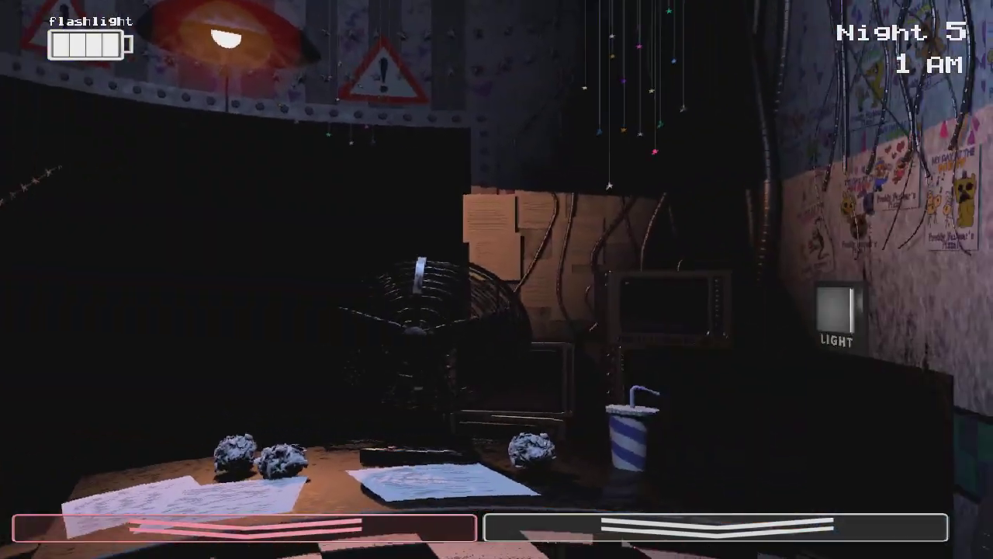
pyautogui.click(714, 528)
pyautogui.moveTo(419, 435); pyautogui.dragTo(419, 435)
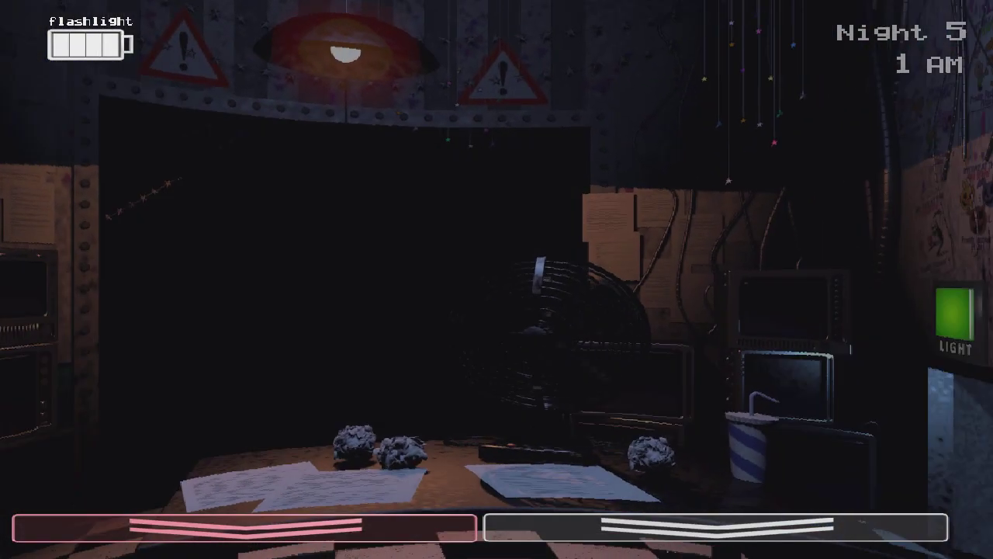
# Step: Wind the music box once more and hide behind the Freddy mask
pyautogui.click(714, 527)
pyautogui.moveTo(419, 435); pyautogui.dragTo(419, 435)
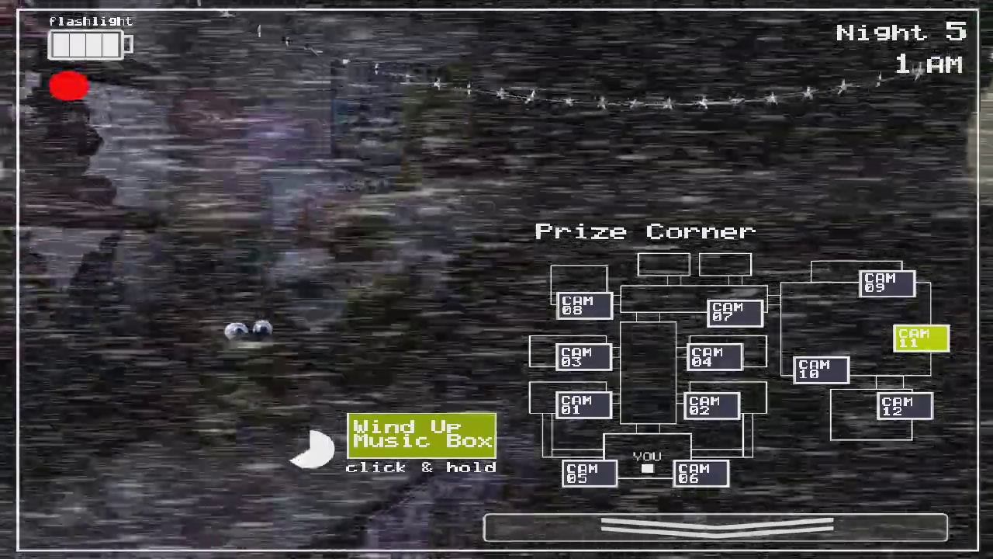
pyautogui.click(714, 528)
pyautogui.click(94, 520)
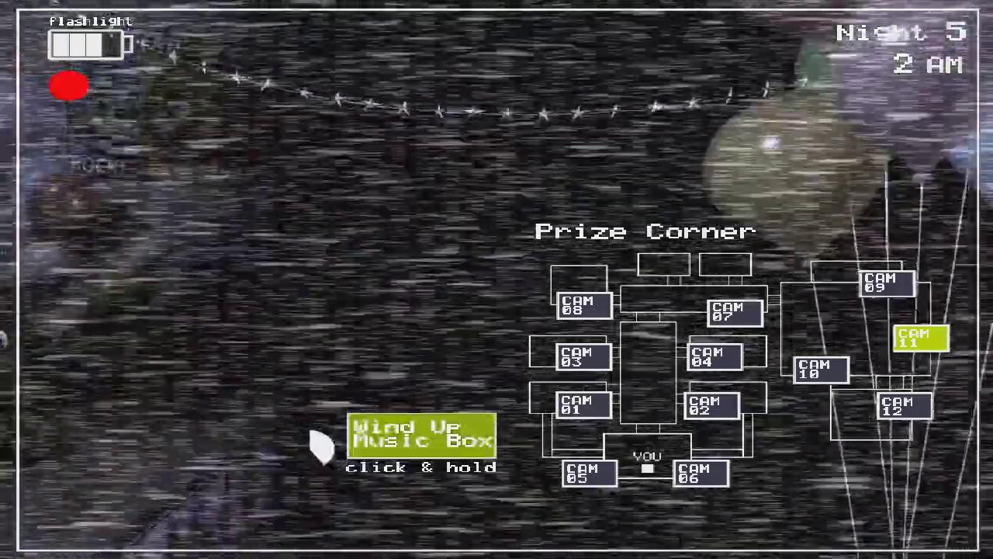
pyautogui.click(93, 520)
# Step: Remove the mask, flash Withered Freddy in the hallway, and wind the music box
pyautogui.click(244, 528)
pyautogui.press('ctrl')
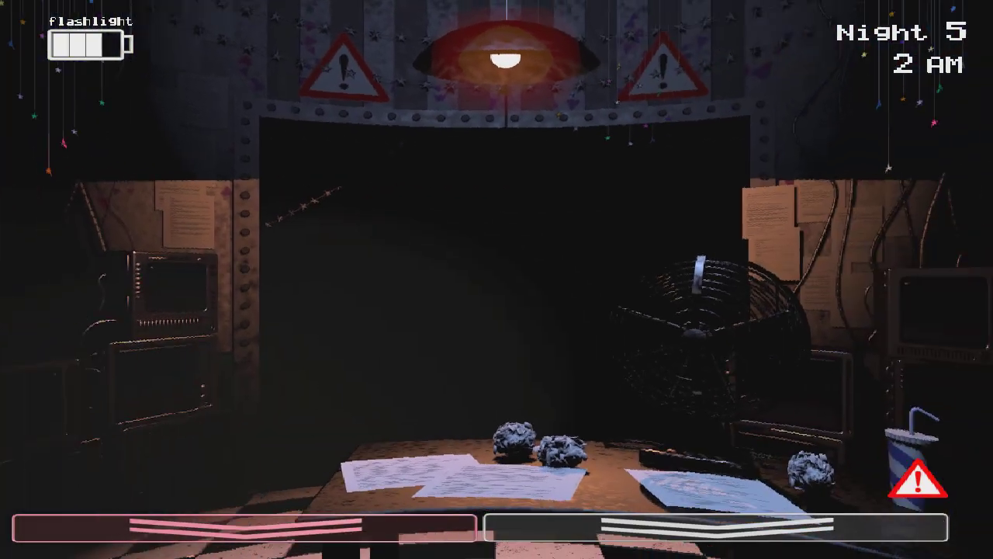
pyautogui.click(745, 527)
pyautogui.moveTo(423, 434); pyautogui.dragTo(423, 434)
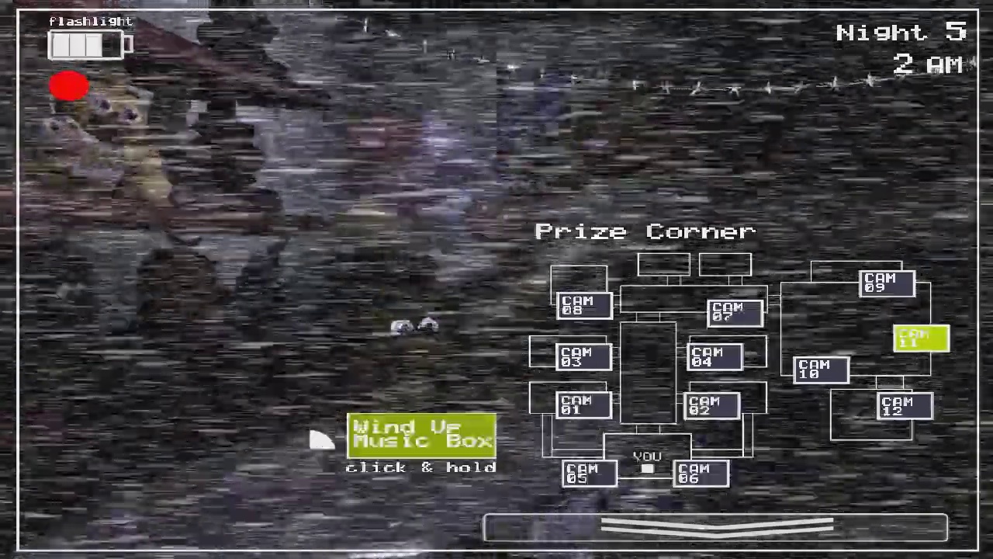
pyautogui.click(745, 528)
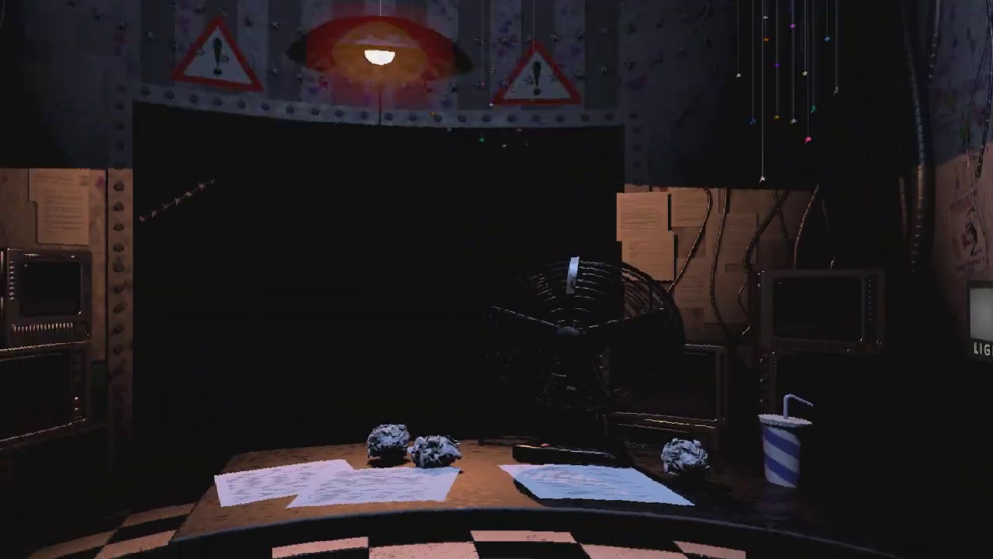
pyautogui.click(714, 528)
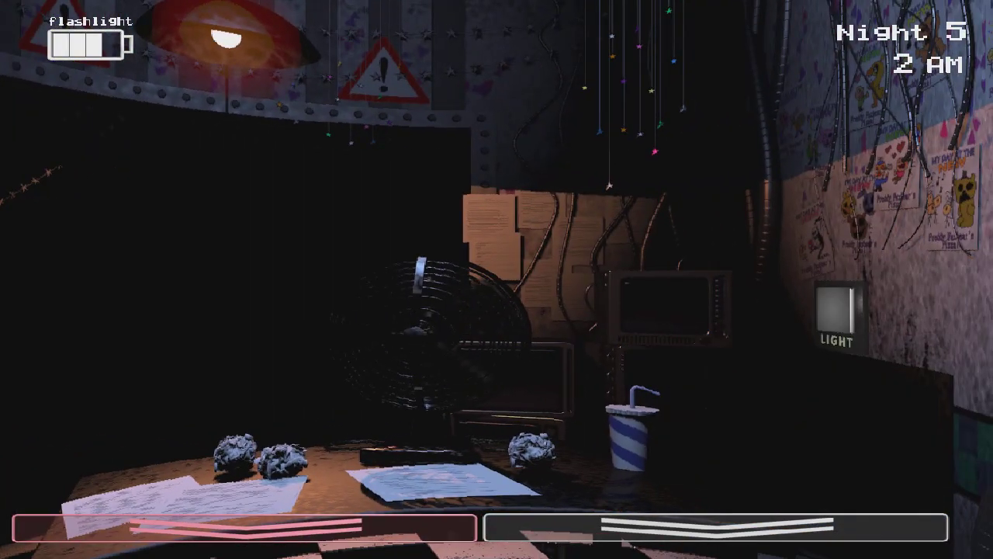
# Step: Wear the mask briefly, wind the music box, then hide behind the mask again
pyautogui.click(279, 528)
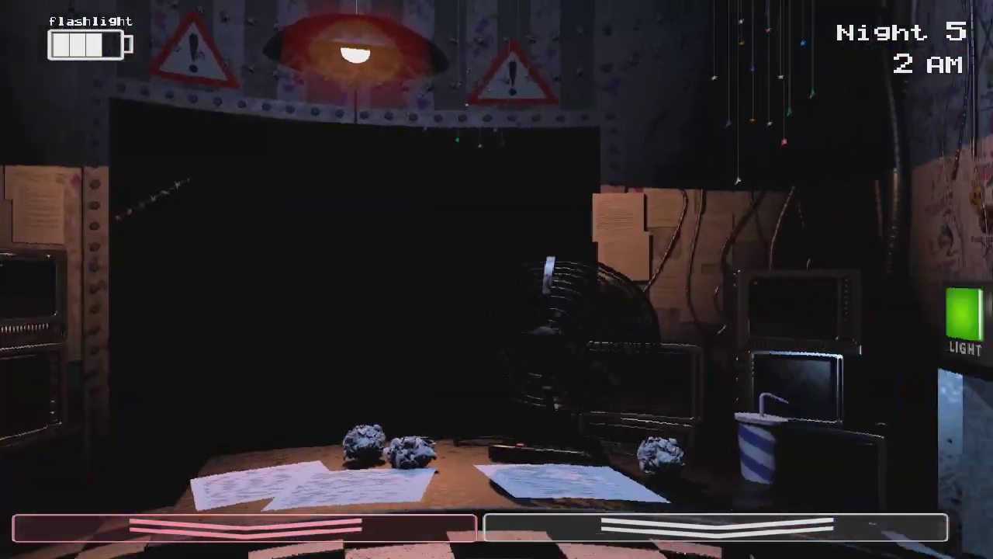
pyautogui.click(714, 528)
pyautogui.moveTo(423, 434); pyautogui.dragTo(319, 447)
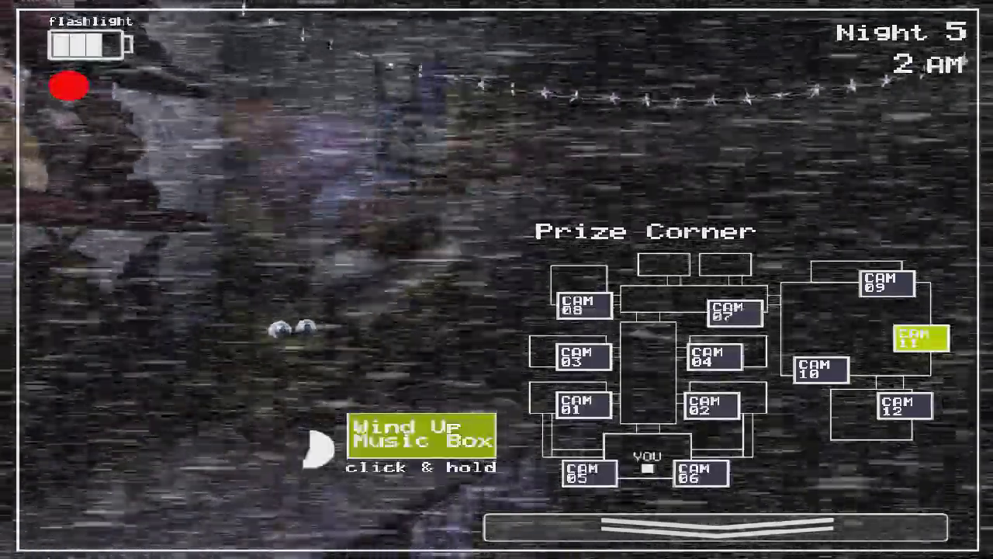
pyautogui.click(714, 528)
pyautogui.click(279, 528)
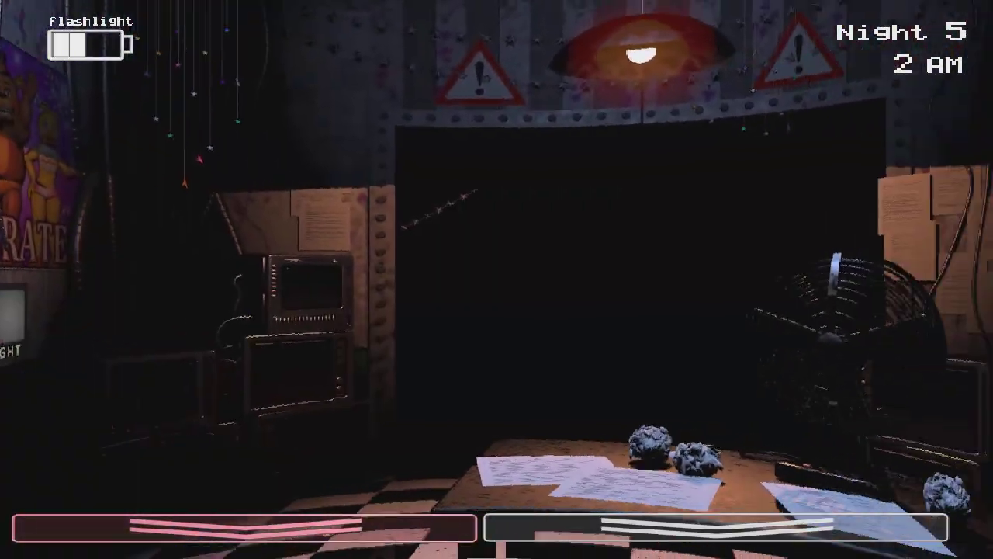
# Step: Wind the Prize Corner music box twice more from CAM 11
pyautogui.click(713, 528)
pyautogui.moveTo(419, 435); pyautogui.dragTo(322, 446)
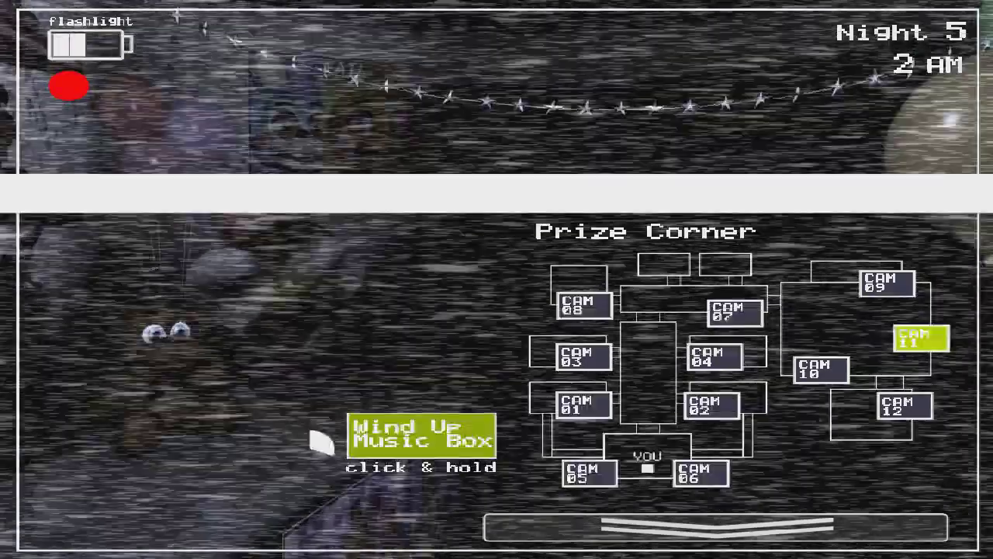
pyautogui.moveTo(419, 435); pyautogui.dragTo(322, 448)
pyautogui.click(714, 528)
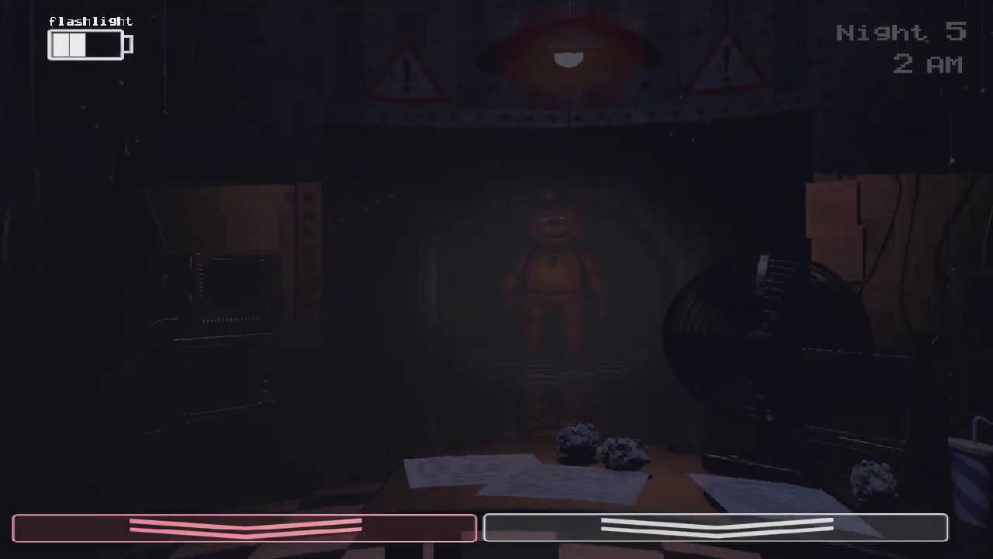
# Step: Switch the monitor from Show Stage to CAM 11, then return to the office
pyautogui.click(714, 528)
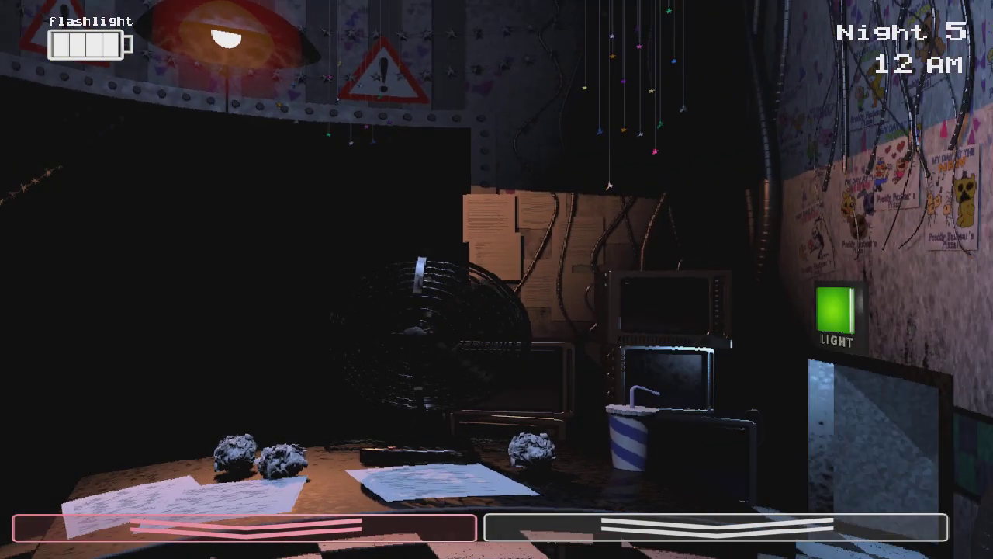
pyautogui.click(713, 526)
pyautogui.click(921, 339)
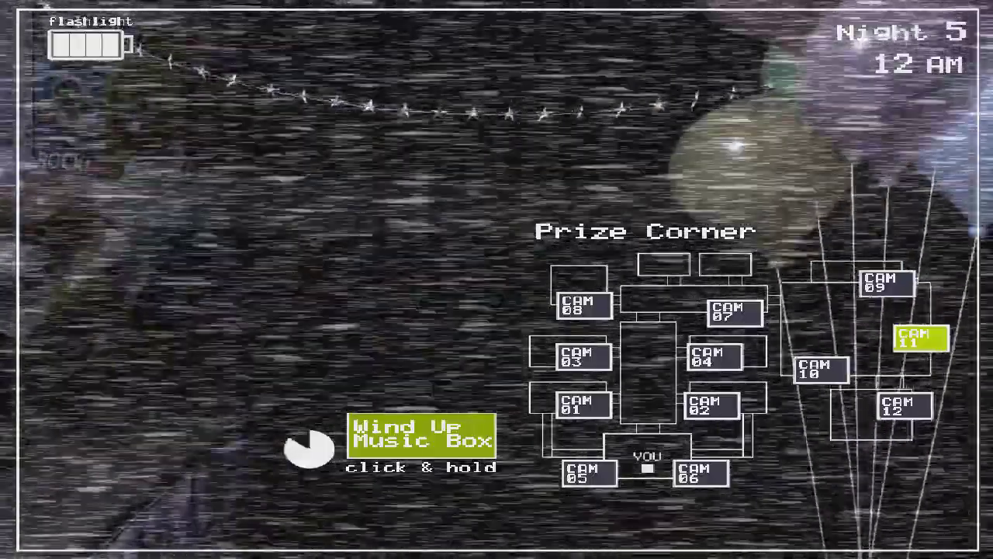
pyautogui.click(714, 536)
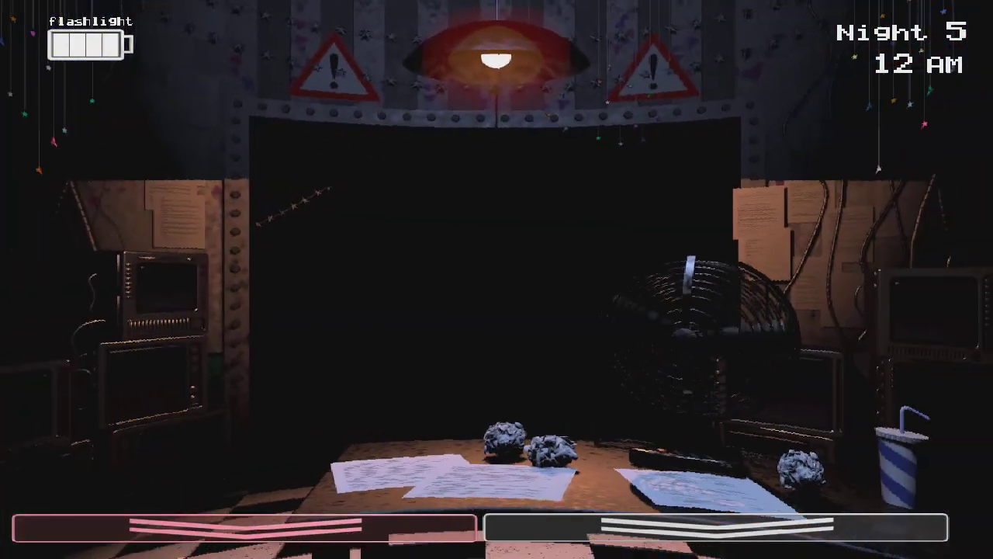
# Step: Wind the music box and put on the Freddy mask between camera checks
pyautogui.click(714, 527)
pyautogui.click(421, 434)
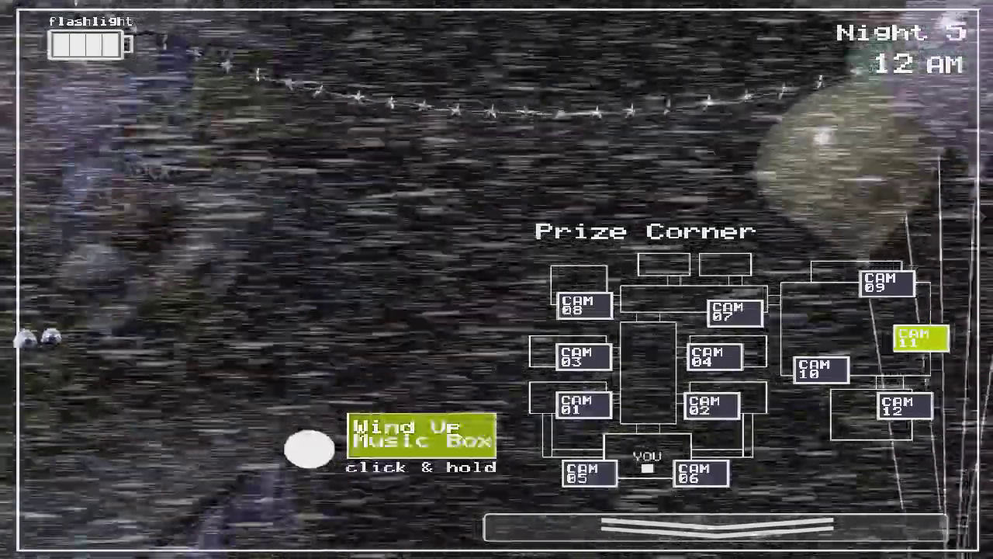
pyautogui.click(714, 527)
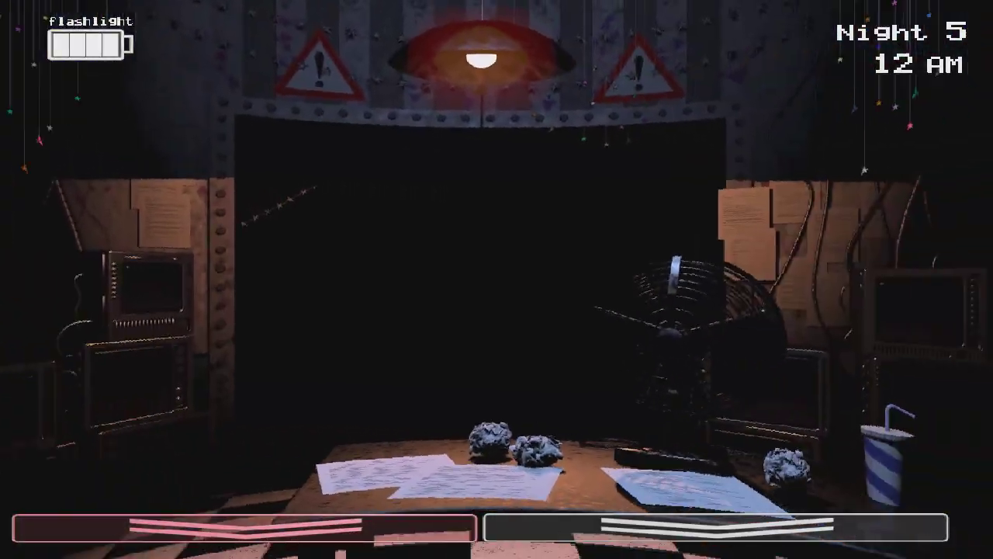
pyautogui.click(714, 527)
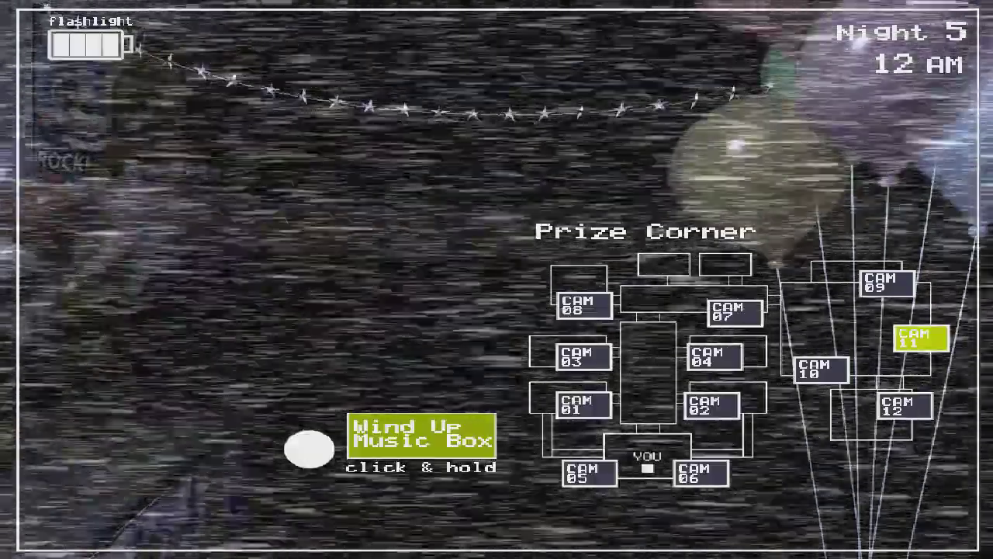
pyautogui.press('ctrl')
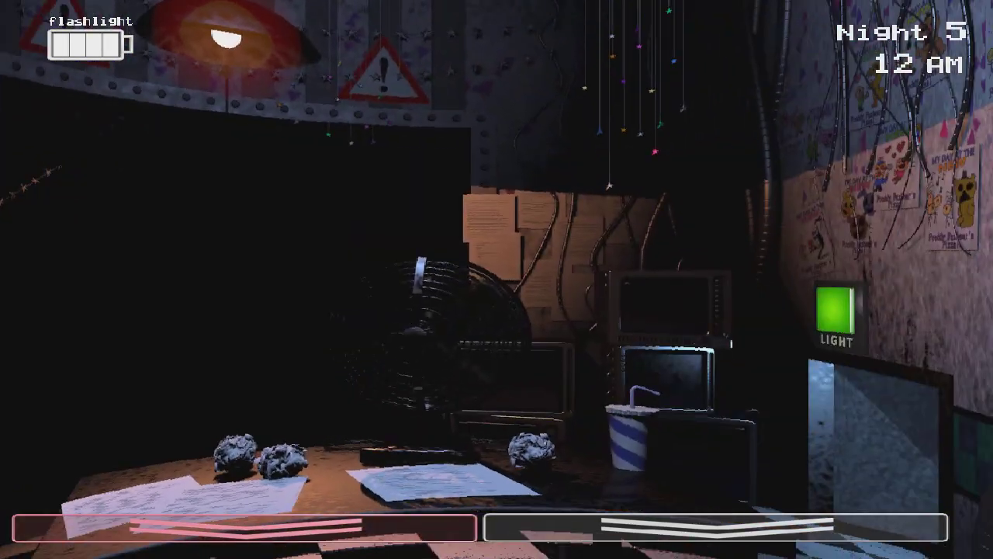
pyautogui.click(714, 528)
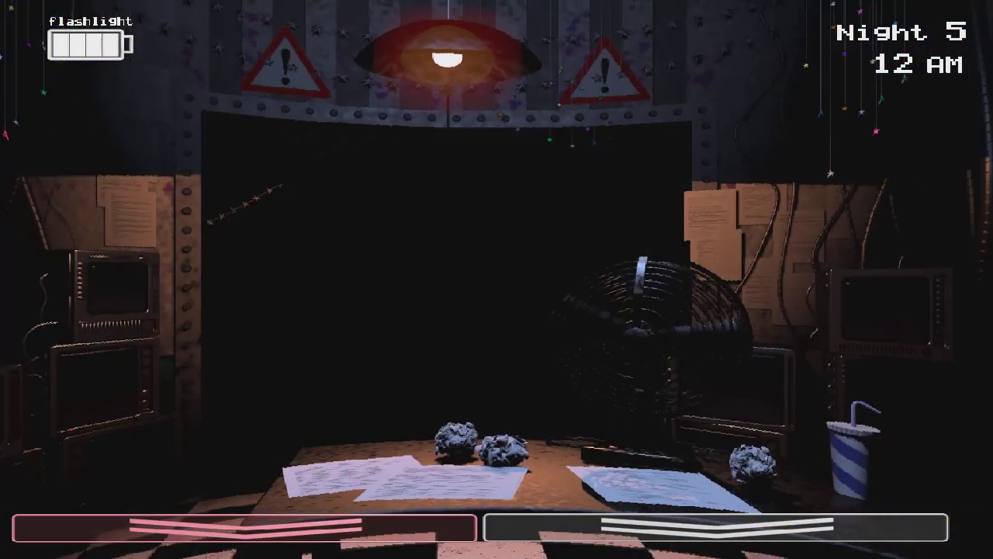
# Step: Wind the music box to full, then take off the Freddy mask
pyautogui.click(713, 527)
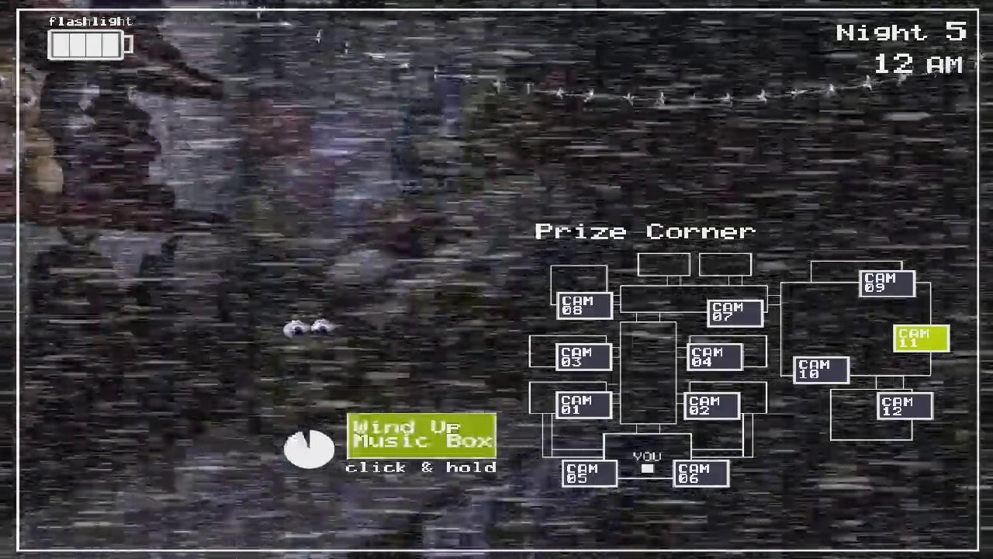
pyautogui.click(713, 527)
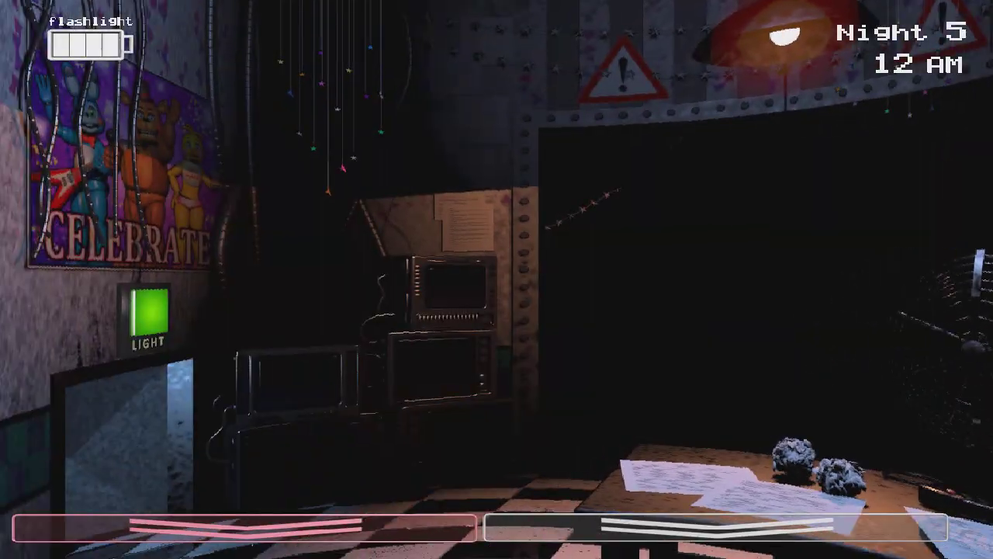
pyautogui.click(713, 528)
pyautogui.moveTo(412, 433); pyautogui.dragTo(411, 432)
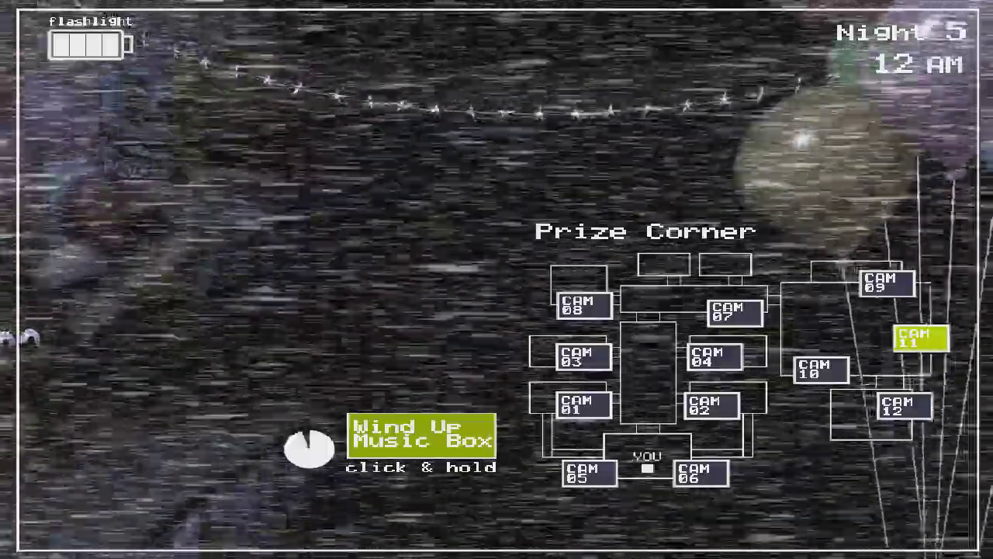
pyautogui.click(714, 527)
pyautogui.click(244, 528)
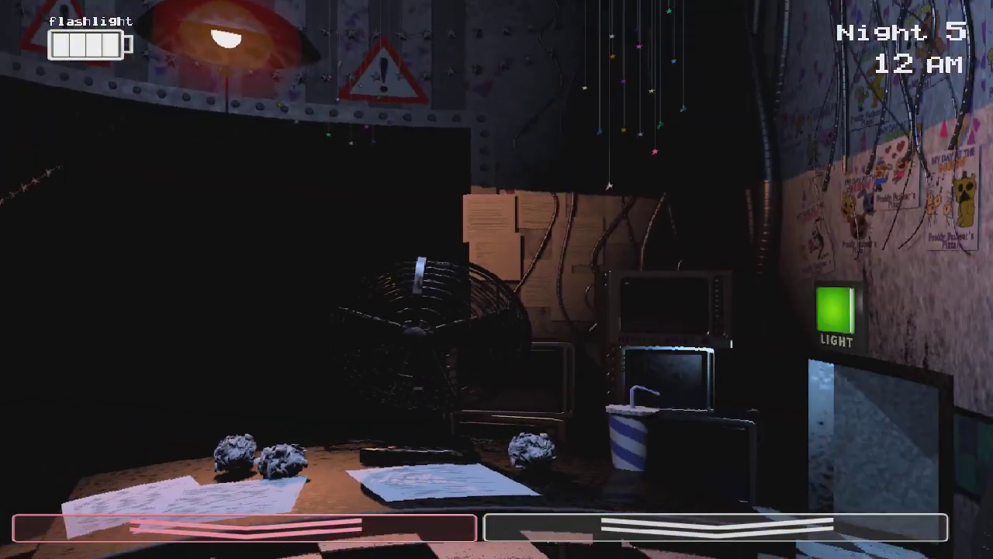
# Step: Check the music box level and hide behind the Freddy mask twice
pyautogui.click(713, 528)
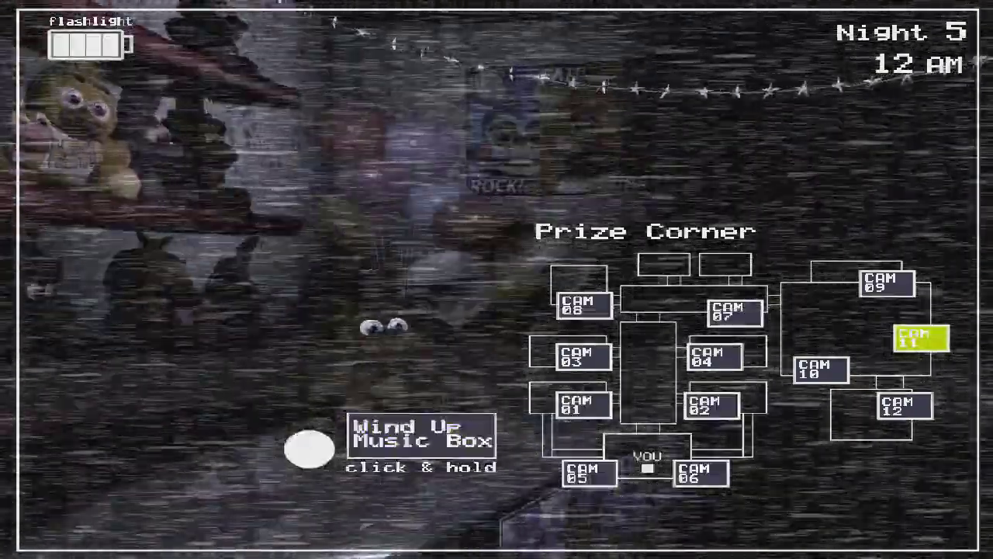
pyautogui.click(713, 527)
pyautogui.click(244, 527)
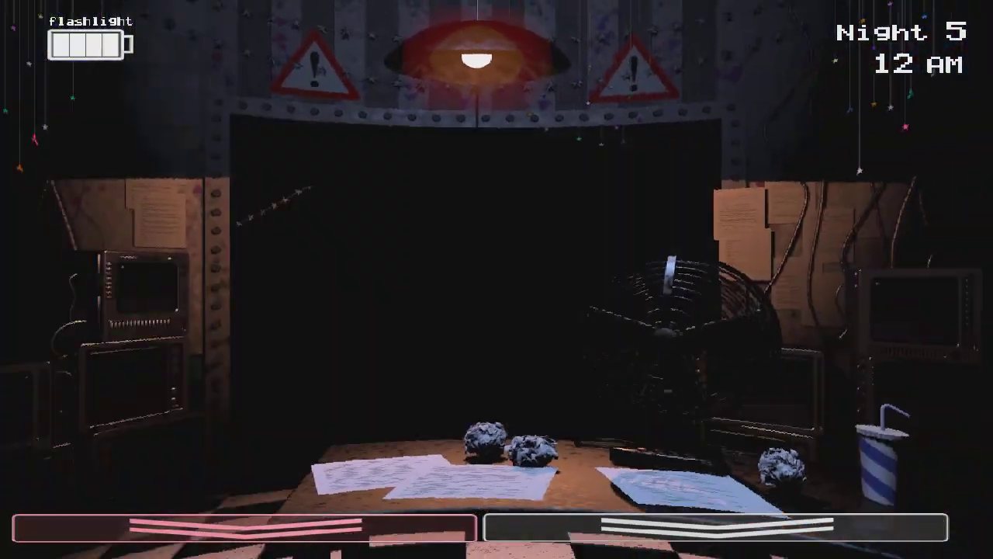
pyautogui.click(714, 527)
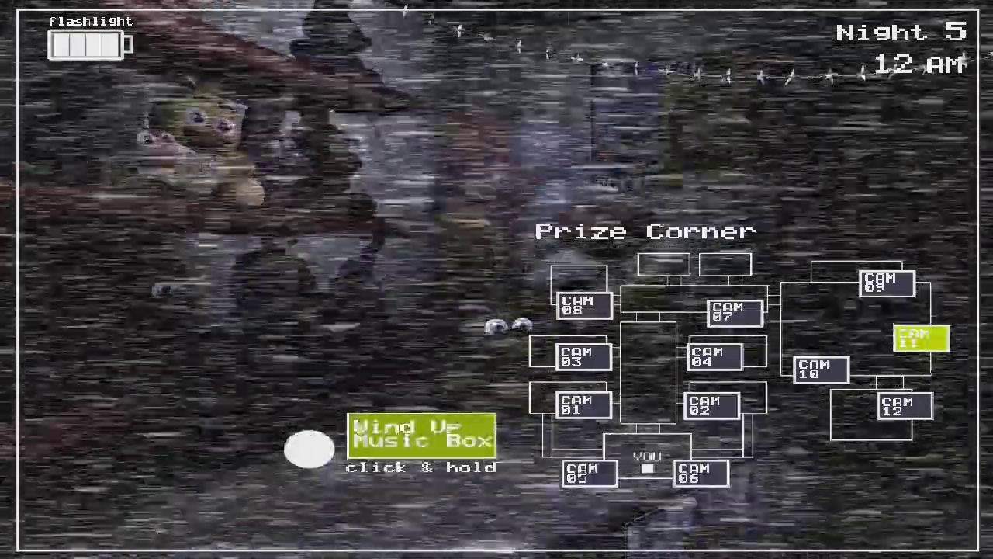
pyautogui.click(714, 528)
pyautogui.click(244, 528)
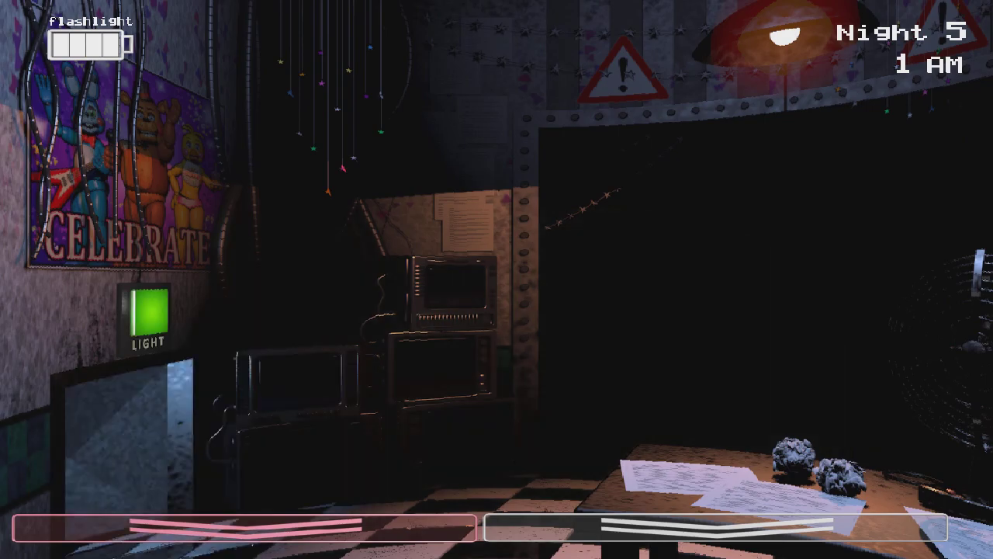
# Step: Wind the music box again, wear the mask and check the office
pyautogui.click(714, 527)
pyautogui.moveTo(421, 435); pyautogui.dragTo(421, 435)
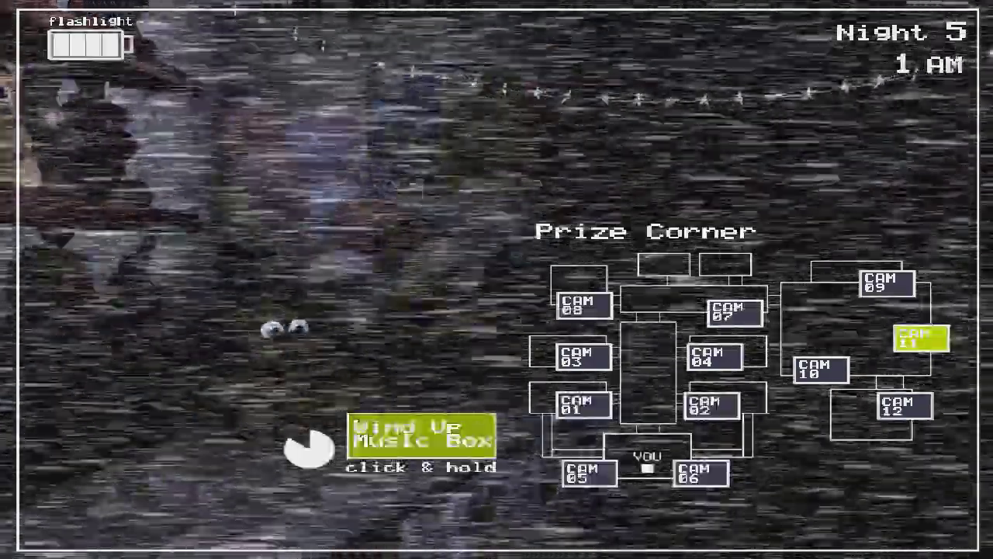
pyautogui.click(244, 528)
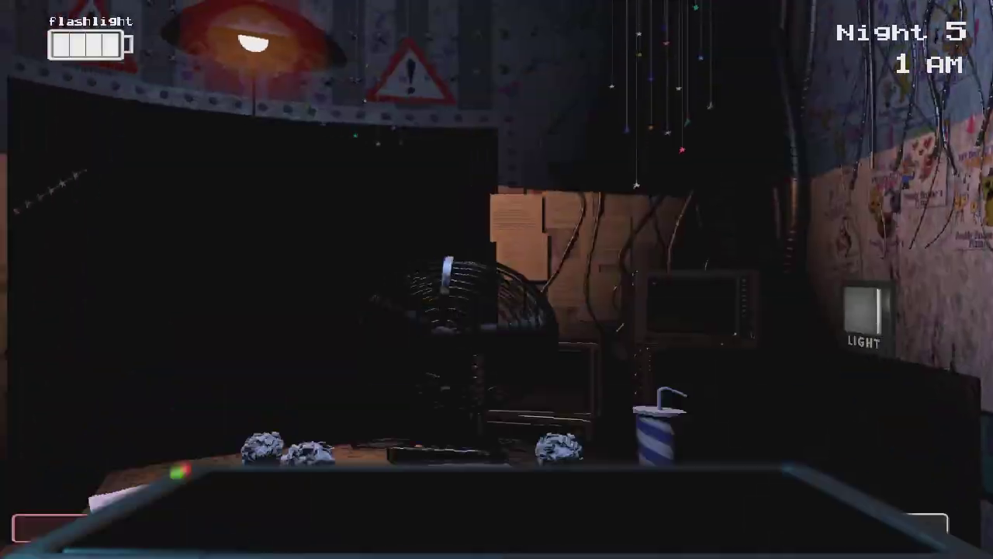
pyautogui.press('ctrl')
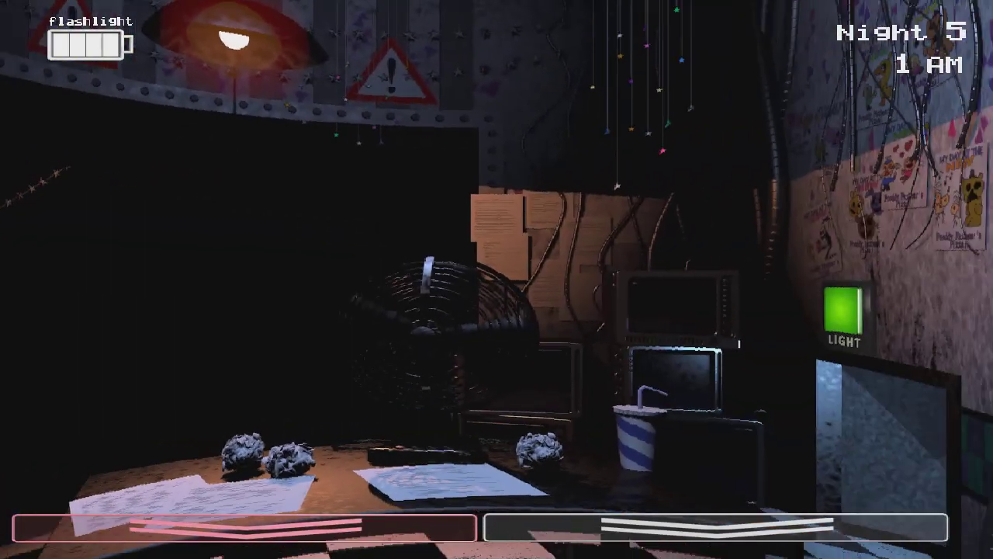
pyautogui.click(713, 527)
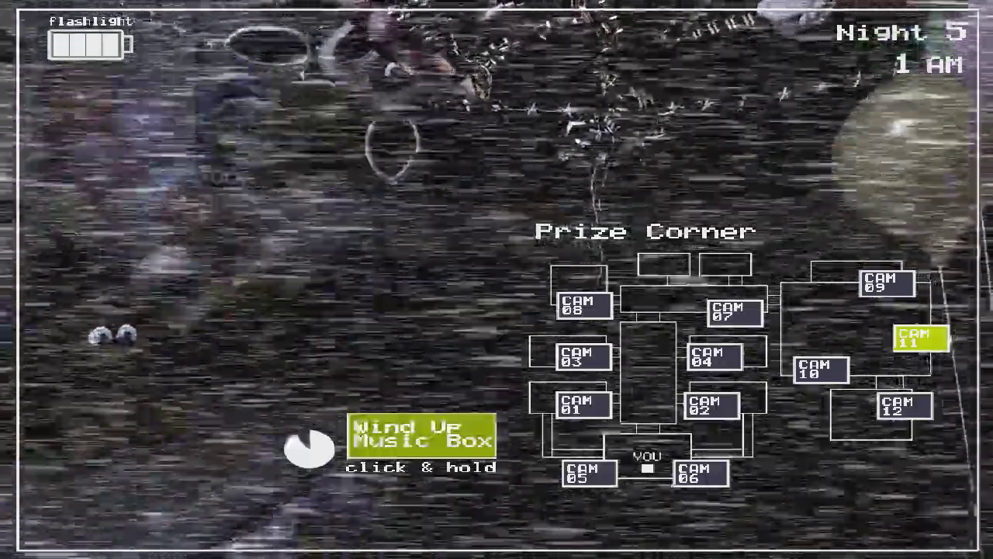
# Step: Flash Withered Bonnie in the hallway and wind the music box back to full
pyautogui.press('ctrl')
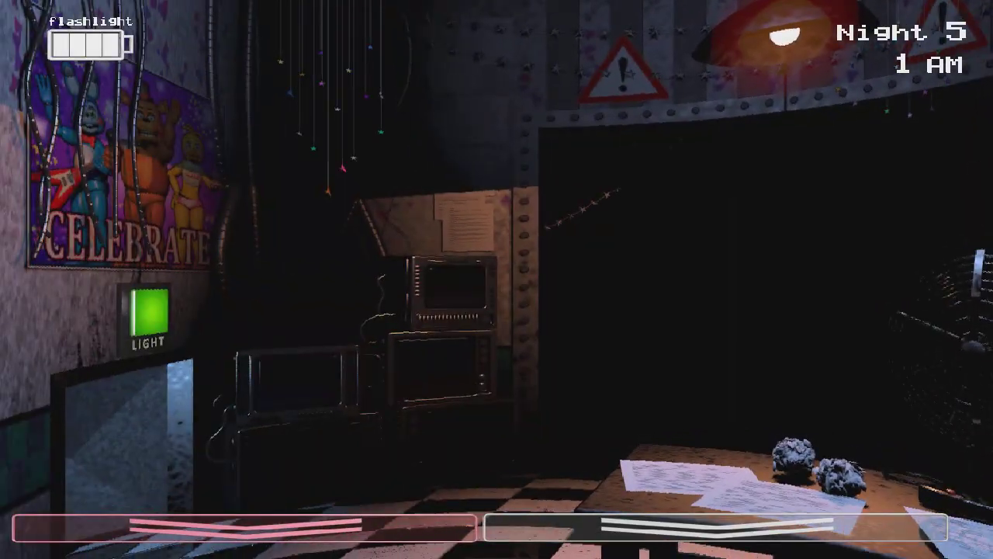
pyautogui.press('ctrl')
pyautogui.press('s')
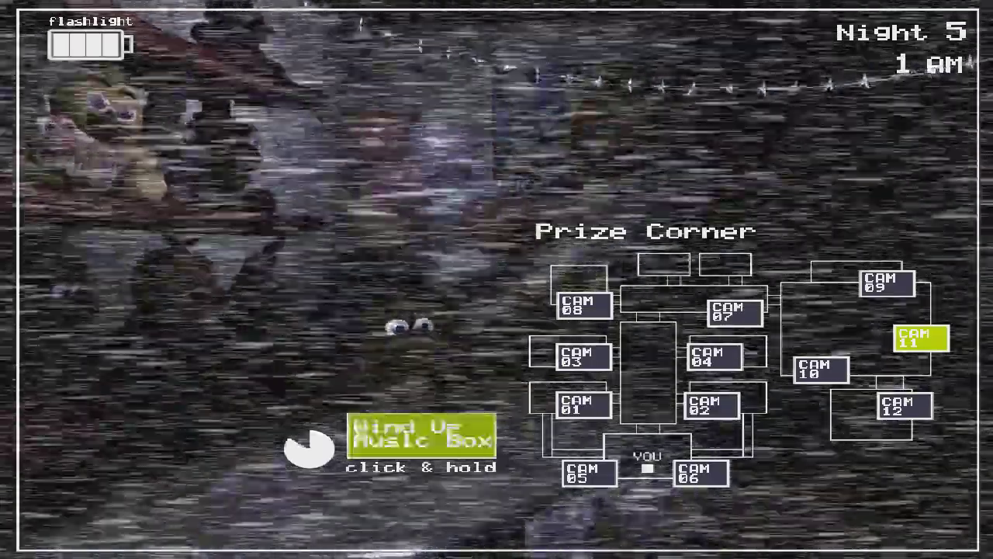
pyautogui.moveTo(422, 434); pyautogui.dragTo(422, 435)
pyautogui.press('ctrl')
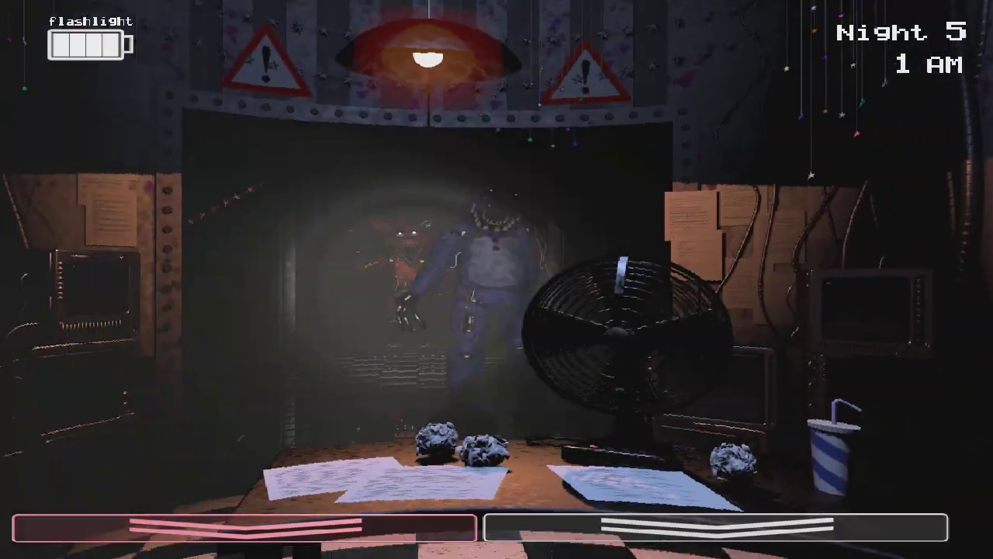
pyautogui.press('ctrl')
# Step: Check the hallway, swap the mask on and off, and wind the music box full
pyautogui.click(916, 528)
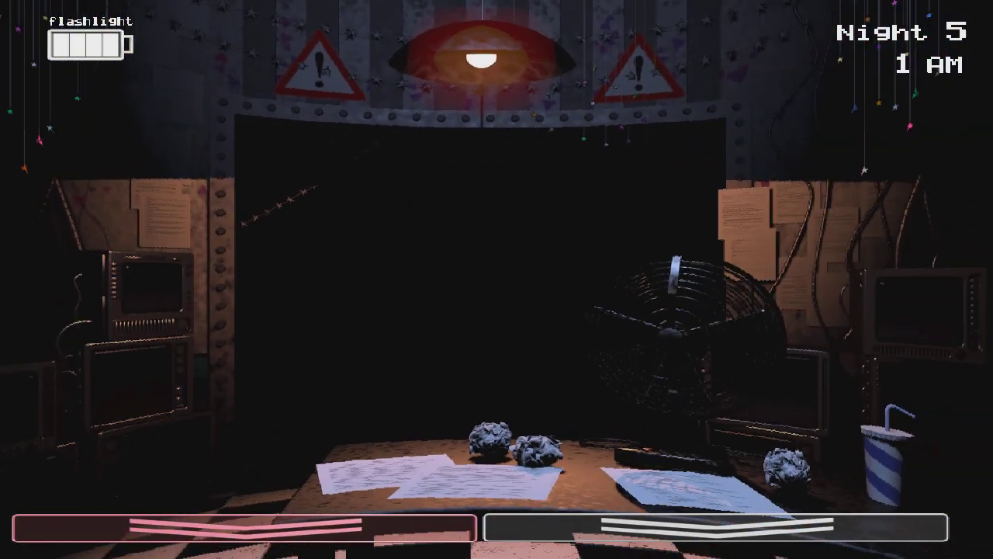
pyautogui.click(916, 528)
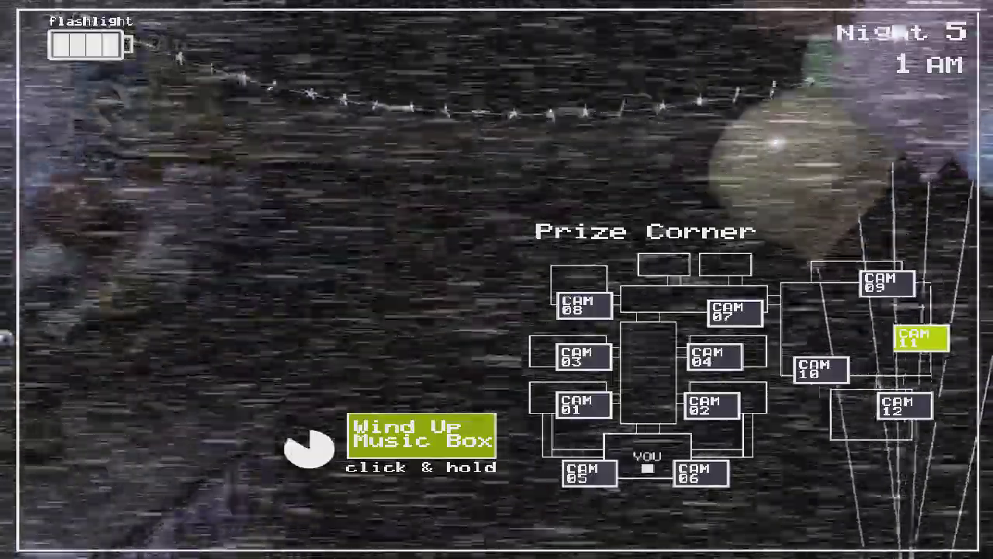
pyautogui.press('s')
pyautogui.press('ctrl')
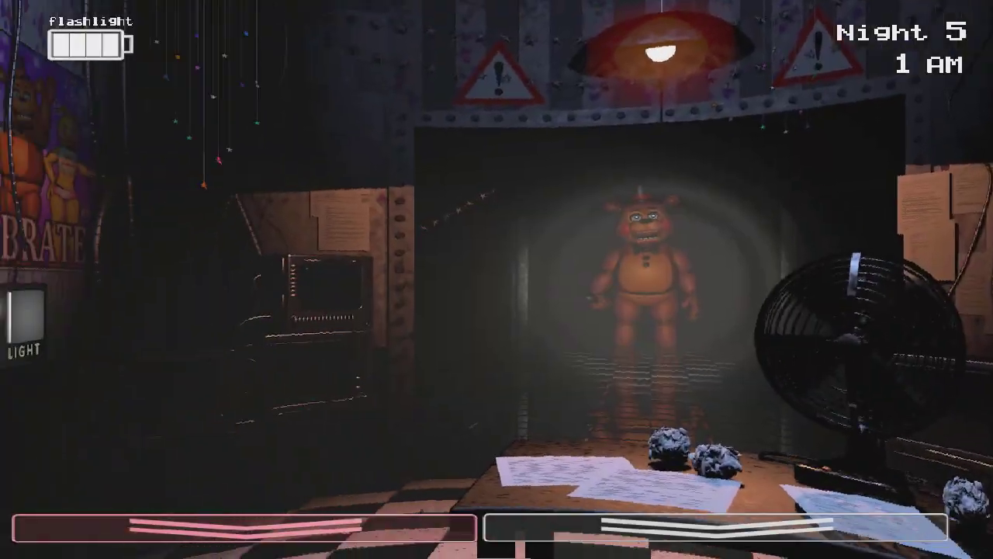
pyautogui.click(916, 527)
pyautogui.moveTo(423, 435); pyautogui.dragTo(422, 435)
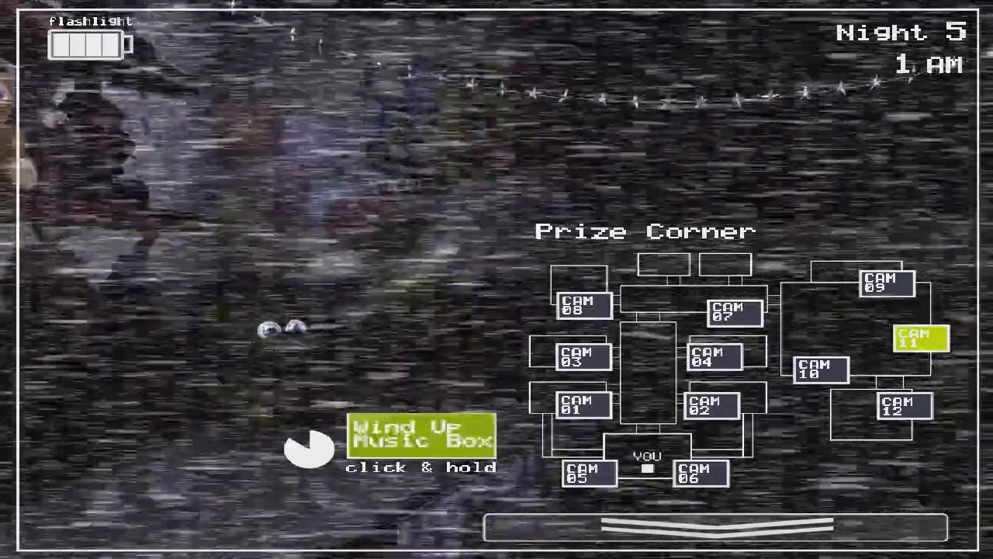
pyautogui.press('ctrl')
pyautogui.press('ctrl')
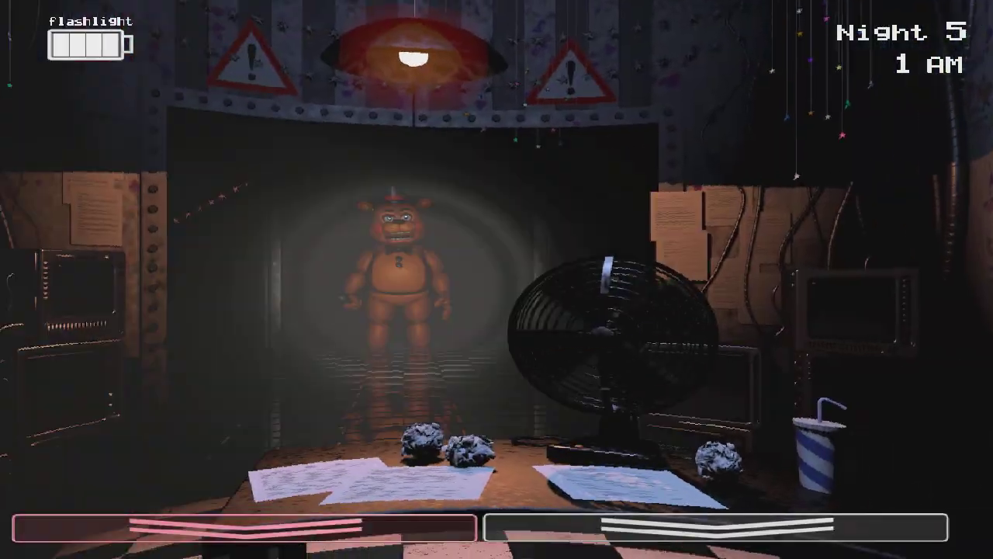
# Step: Fill the music box completely, put on the Freddy mask, and recheck Prize Corner
pyautogui.click(713, 528)
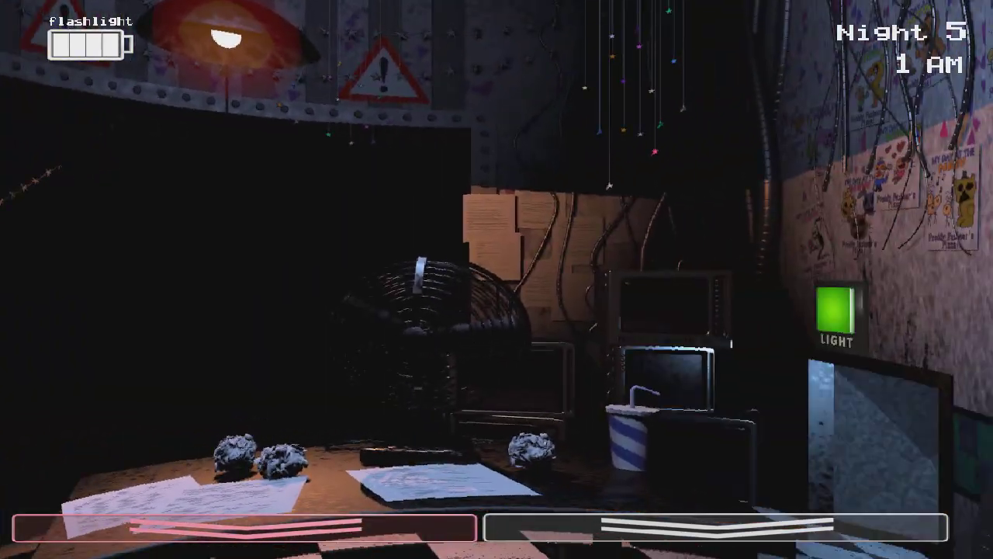
pyautogui.click(714, 528)
pyautogui.moveTo(423, 434); pyautogui.dragTo(422, 434)
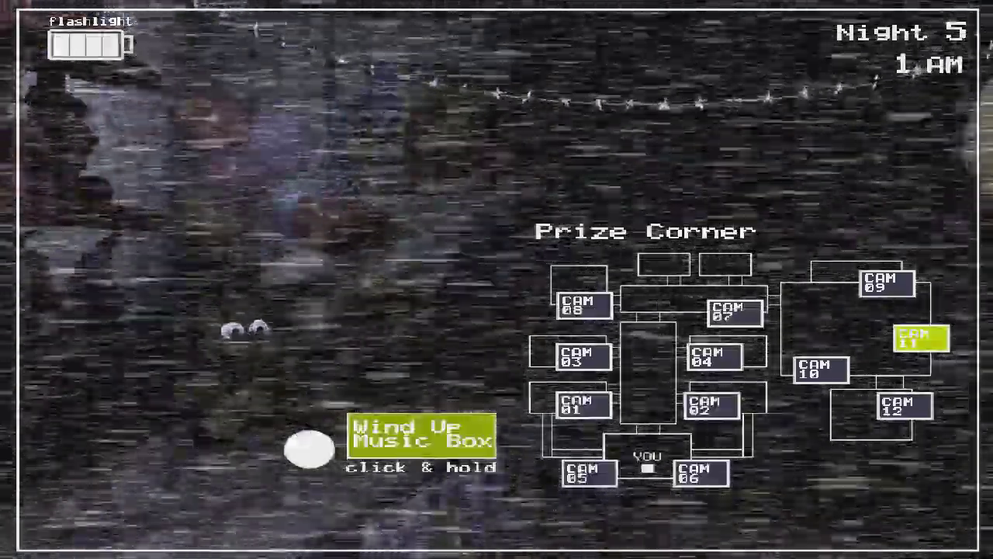
pyautogui.click(714, 527)
pyautogui.press('ctrl')
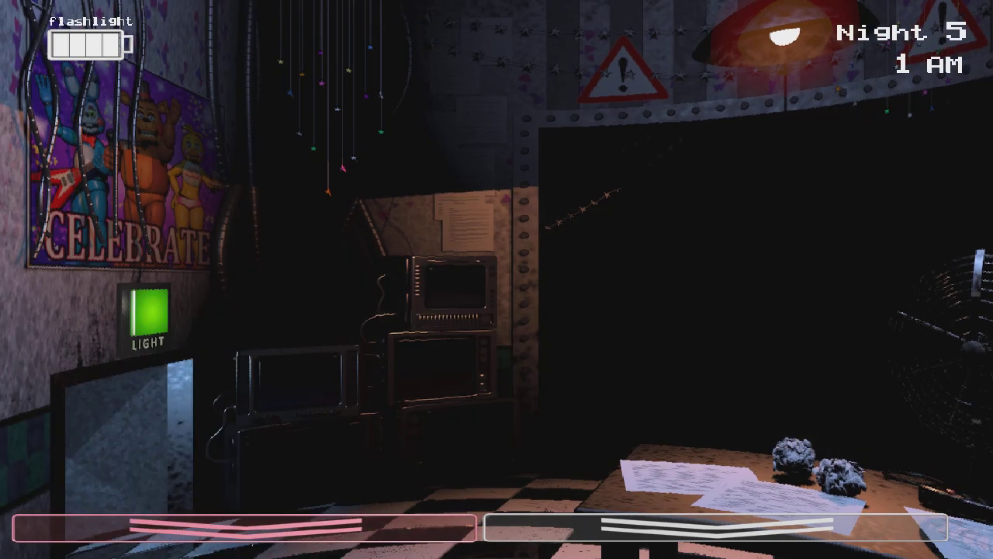
pyautogui.click(713, 528)
# Step: Flash Toy Freddy in the hallway, then wind the music box and wear the mask
pyautogui.press('ctrl')
pyautogui.click(714, 528)
pyautogui.moveTo(421, 434); pyautogui.dragTo(421, 434)
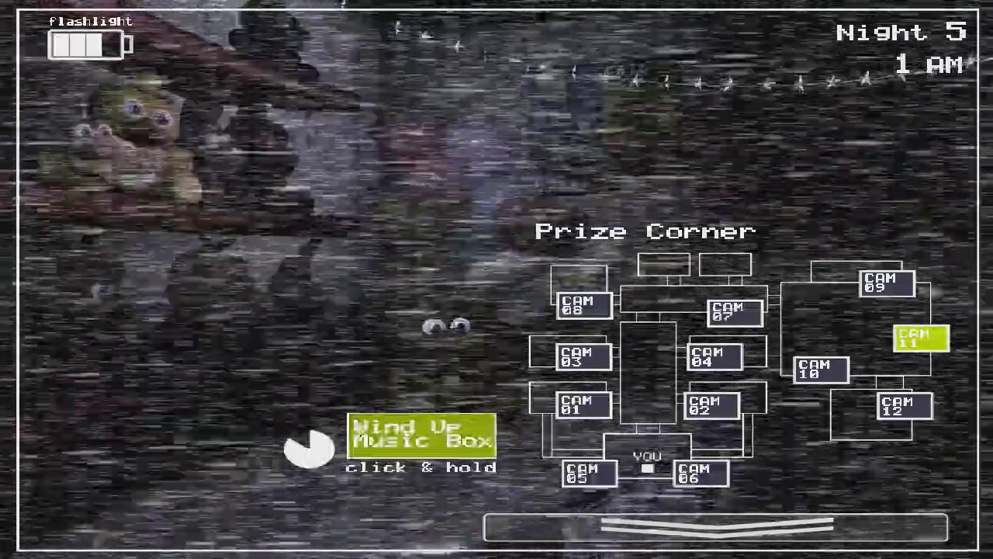
pyautogui.click(713, 527)
pyautogui.press('ctrl')
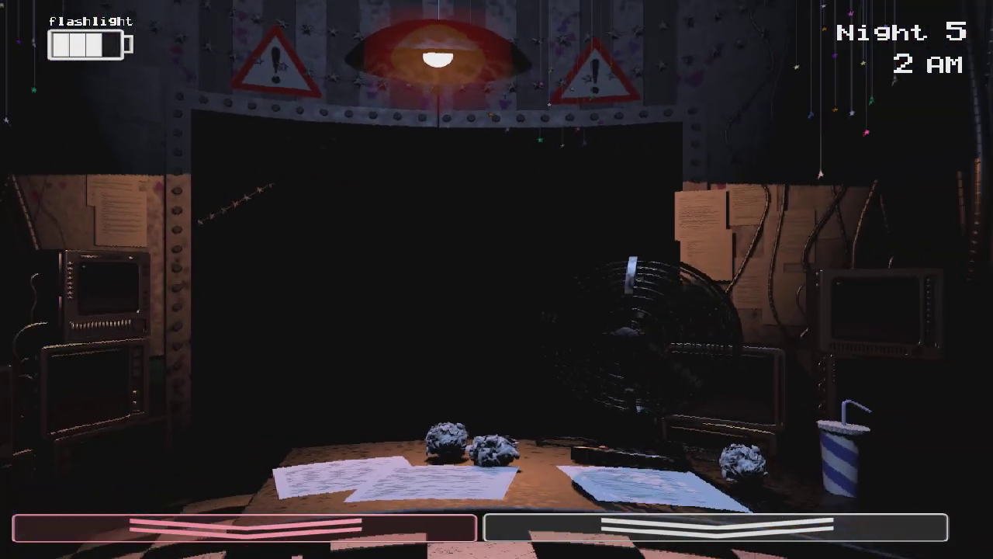
# Step: Wind the music box and use the Freddy mask against Withered Bonnie
pyautogui.click(714, 528)
pyautogui.moveTo(421, 434); pyautogui.dragTo(421, 434)
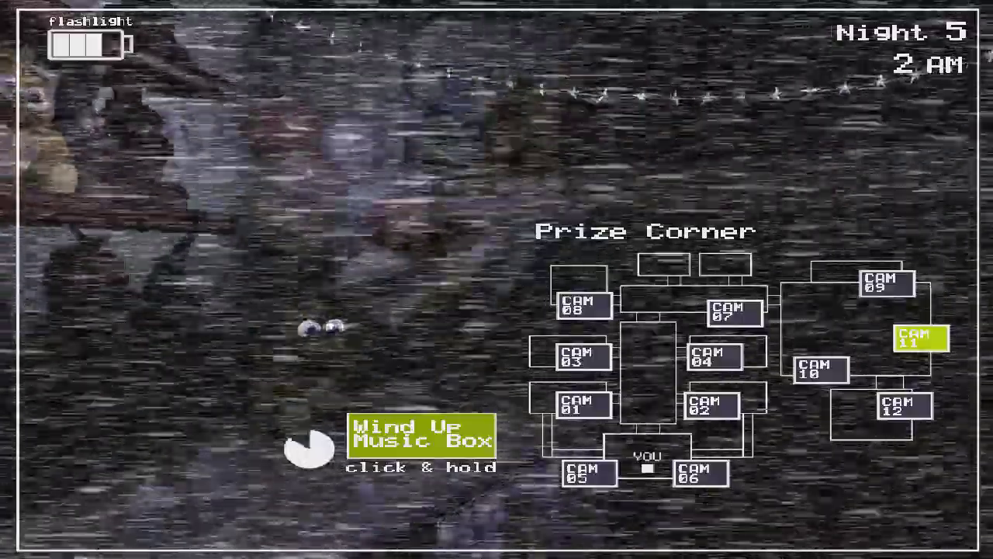
pyautogui.press('ctrl')
pyautogui.click(156, 528)
# Step: Flash Freddy in the hallway and wind the music box back to full twice
pyautogui.press('ctrl')
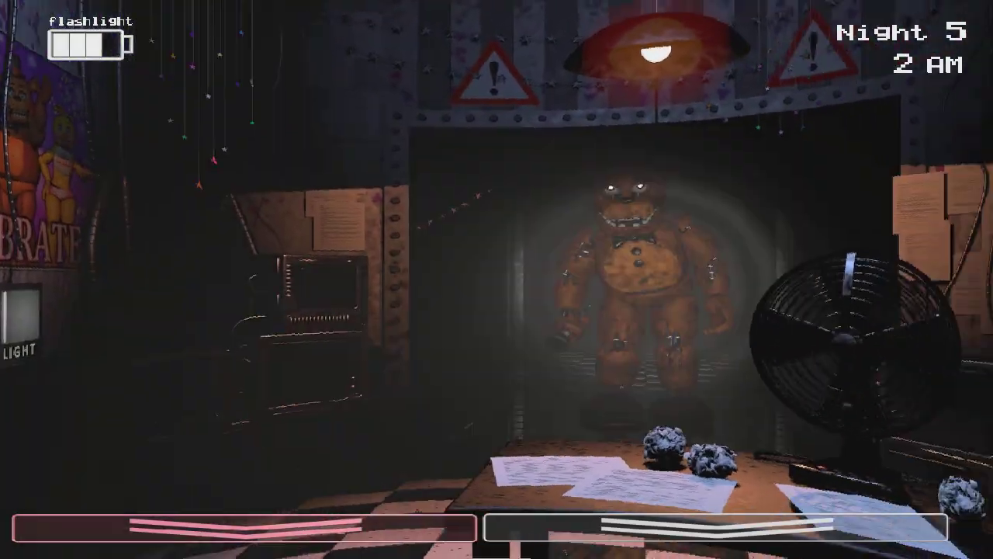
pyautogui.click(714, 527)
pyautogui.moveTo(421, 435); pyautogui.dragTo(422, 434)
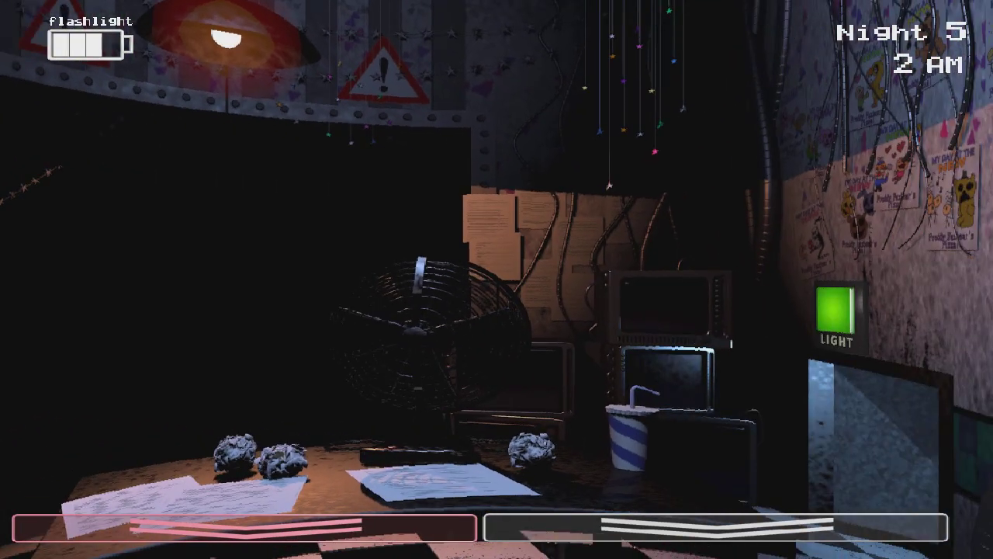
pyautogui.click(713, 528)
pyautogui.moveTo(421, 434); pyautogui.dragTo(422, 435)
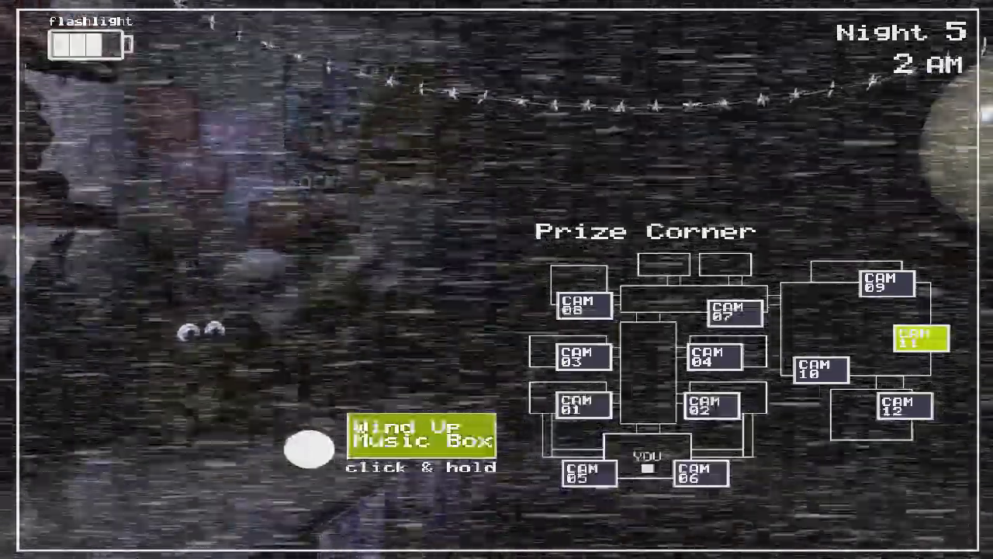
pyautogui.click(713, 528)
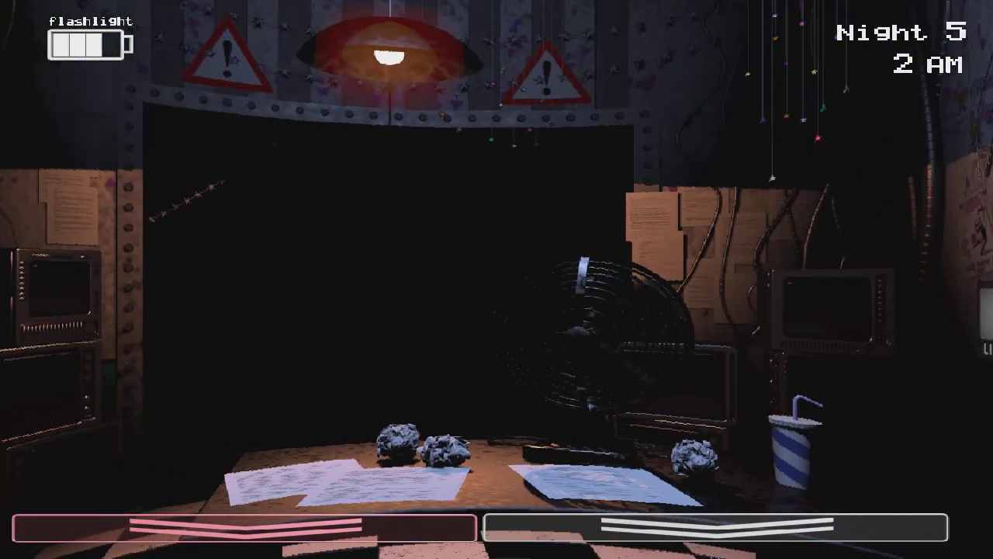
# Step: Check CAM 11, wind the music box again, and briefly wear the Freddy mask
pyautogui.click(715, 527)
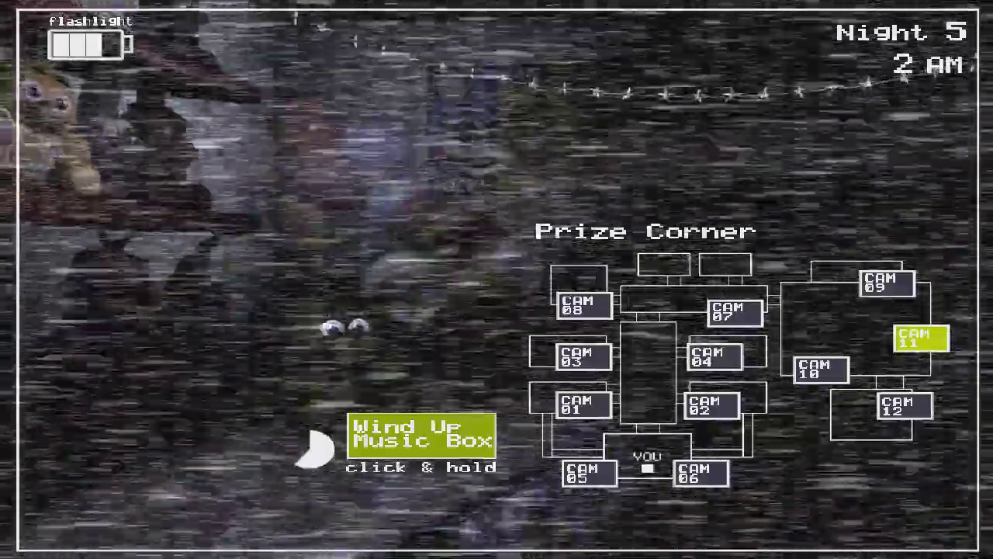
pyautogui.click(715, 528)
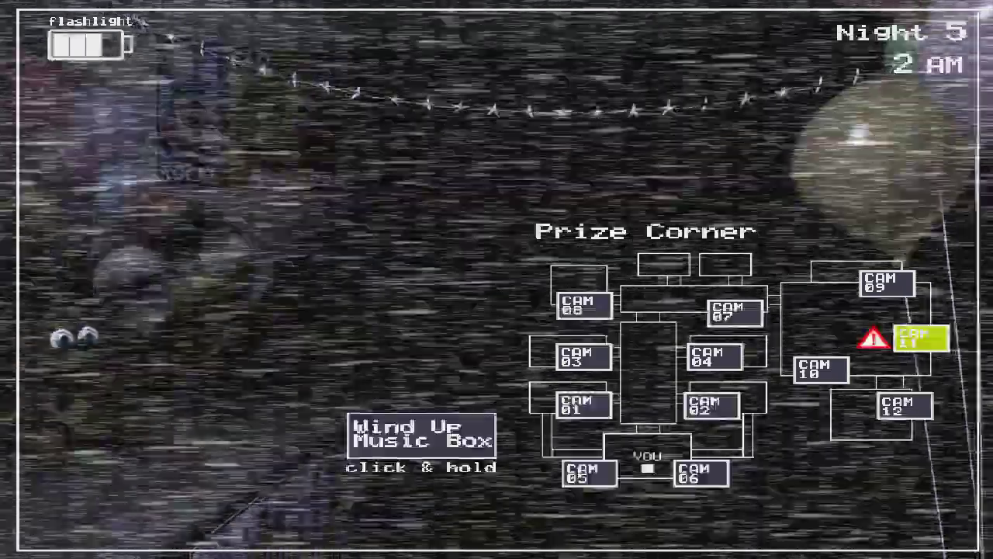
pyautogui.moveTo(320, 444); pyautogui.dragTo(319, 444)
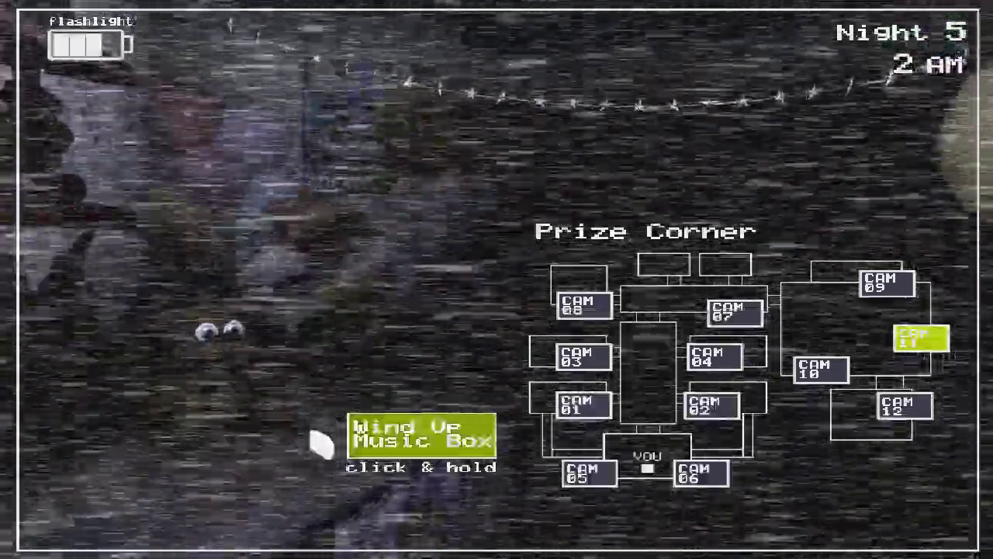
pyautogui.click(749, 527)
pyautogui.click(244, 528)
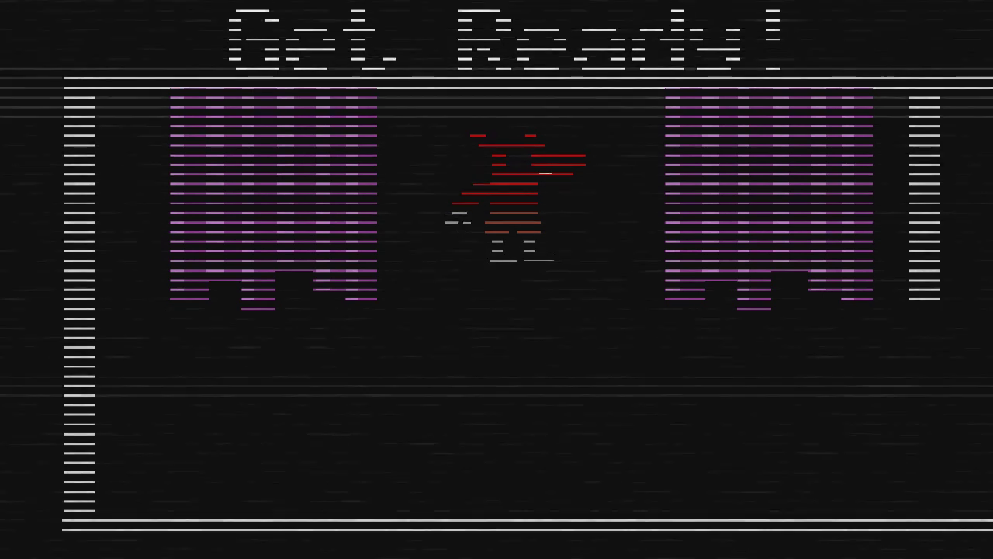
# Step: Move Foxy right and down into the next room with the cheering children
pyautogui.press('d')
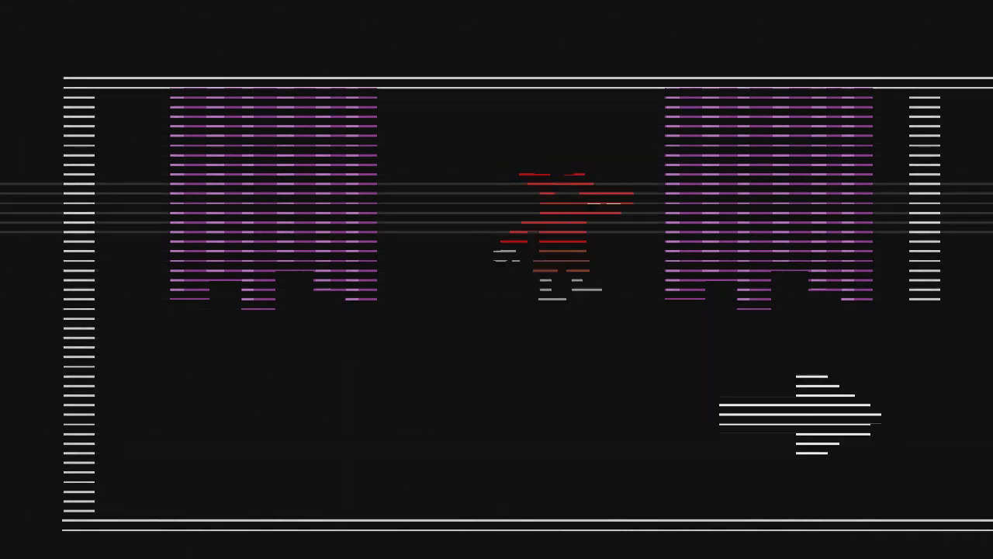
pyautogui.press('d')
pyautogui.press('s')
pyautogui.press('d')
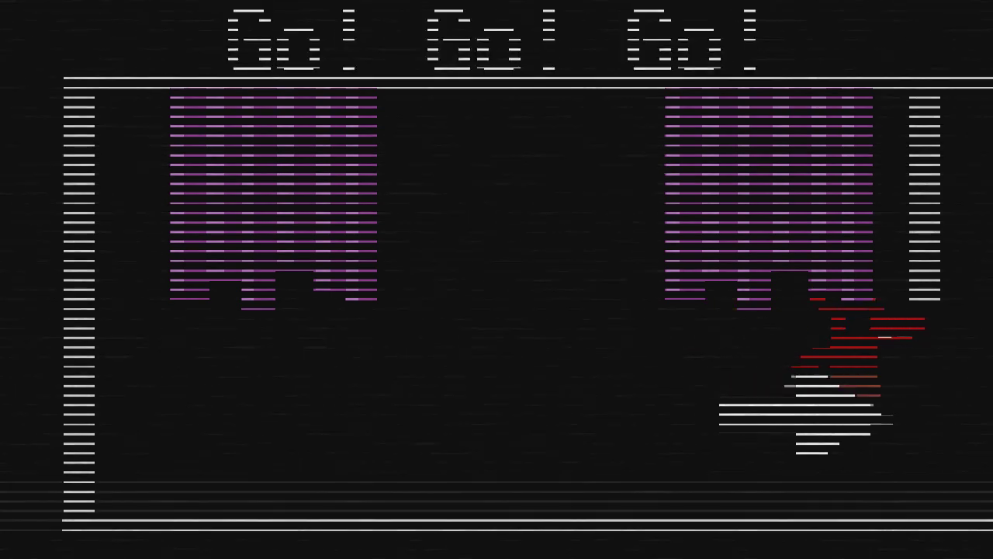
pyautogui.press('d')
pyautogui.press('d')
pyautogui.press('d')
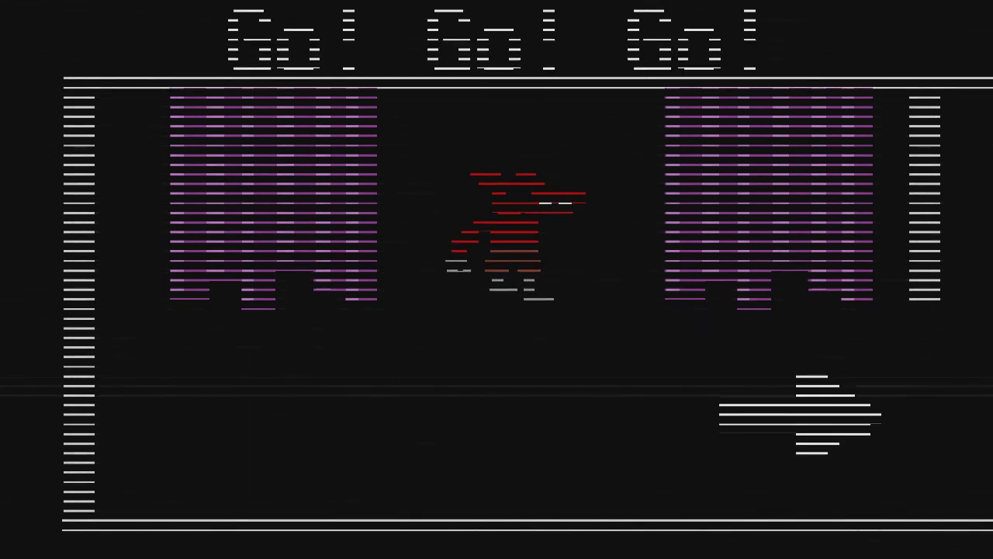
# Step: Steer Foxy right and down toward the exit arrow on the second run
pyautogui.press('Right')
pyautogui.press('Right')
pyautogui.press('Right')
pyautogui.press('Down')
pyautogui.press('Down')
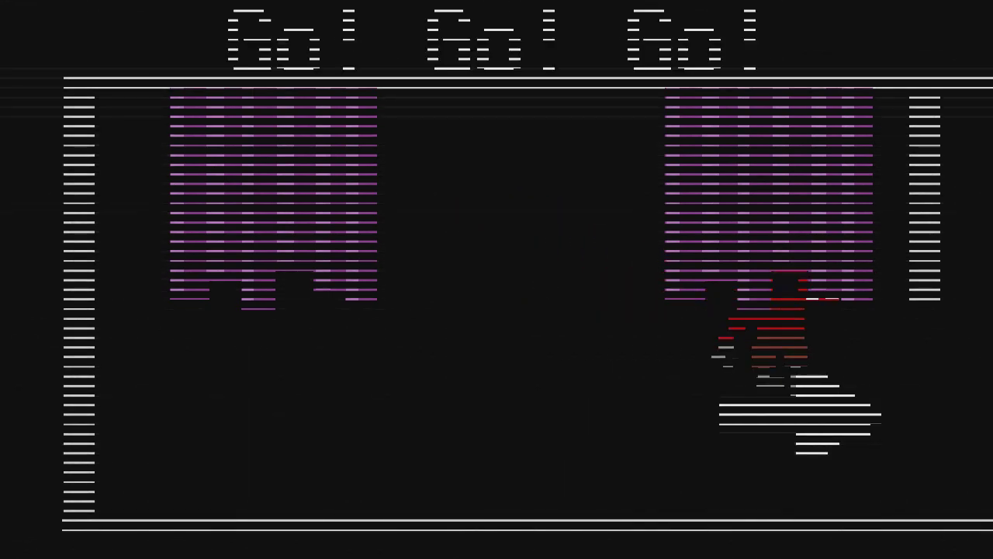
pyautogui.press('Right')
pyautogui.press('Right')
pyautogui.press('Right')
pyautogui.press('Right')
pyautogui.press('Right')
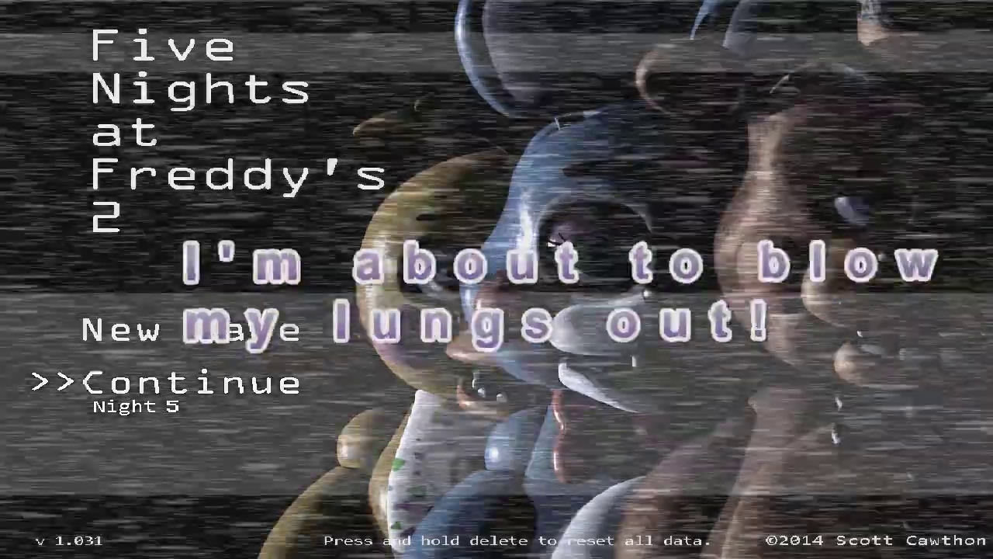
# Step: Move the title menu selection up to New Game
pyautogui.press('Up')
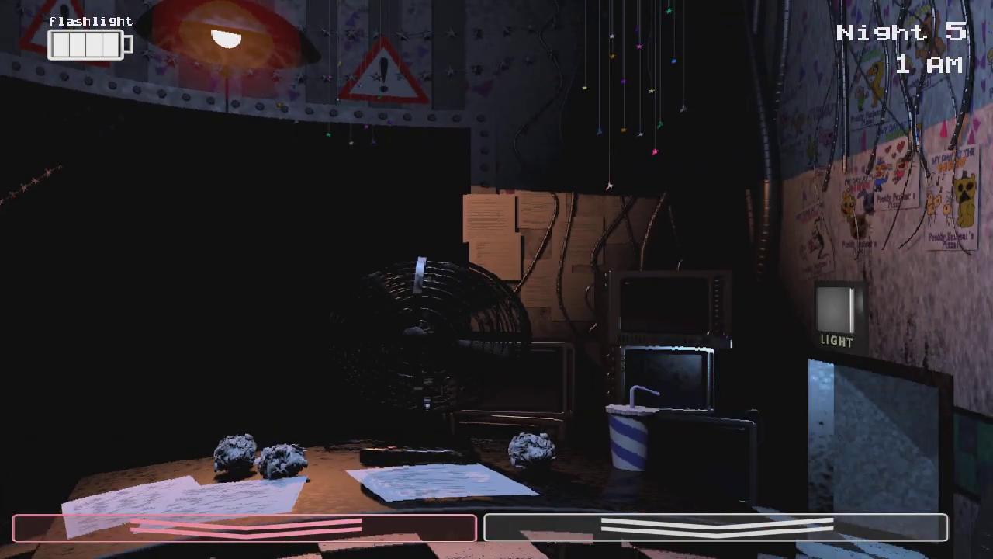
# Step: Bring up the Prize Corner camera feed after Night 5 restarts
pyautogui.click(714, 528)
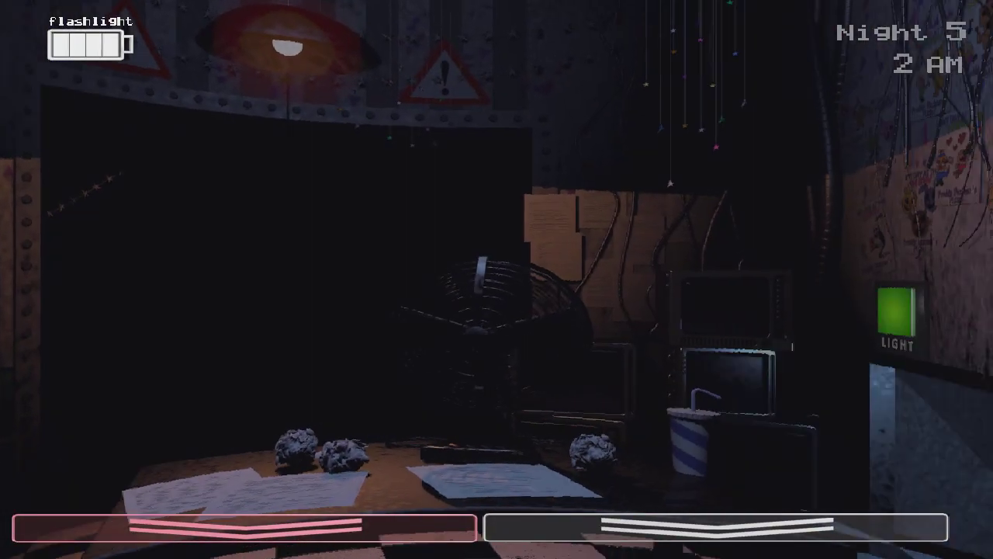
# Step: Take off the Freddy mask and bring the CAM 11 Prize Corner feed back up
pyautogui.click(714, 528)
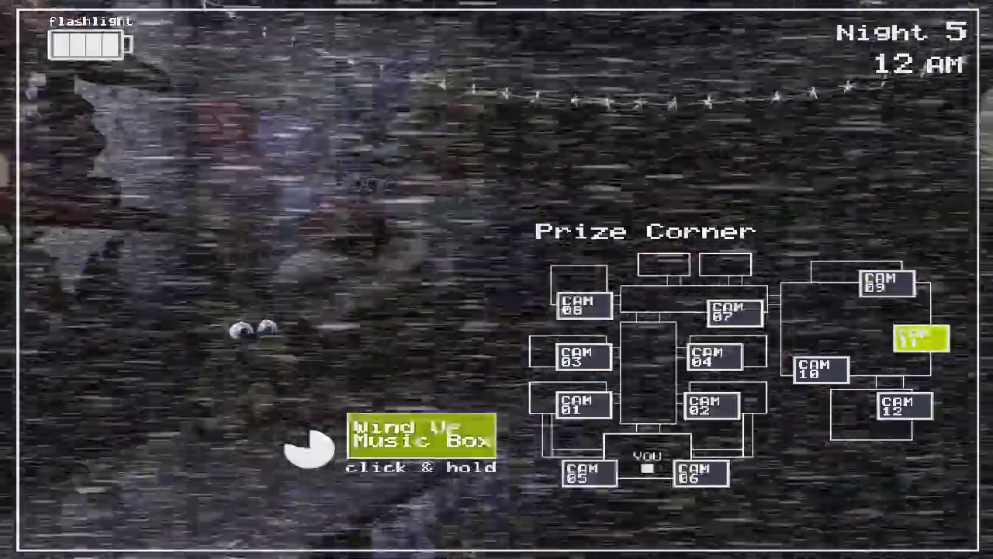
# Step: Wind the Prize Corner music box on CAM 11
pyautogui.click(421, 434)
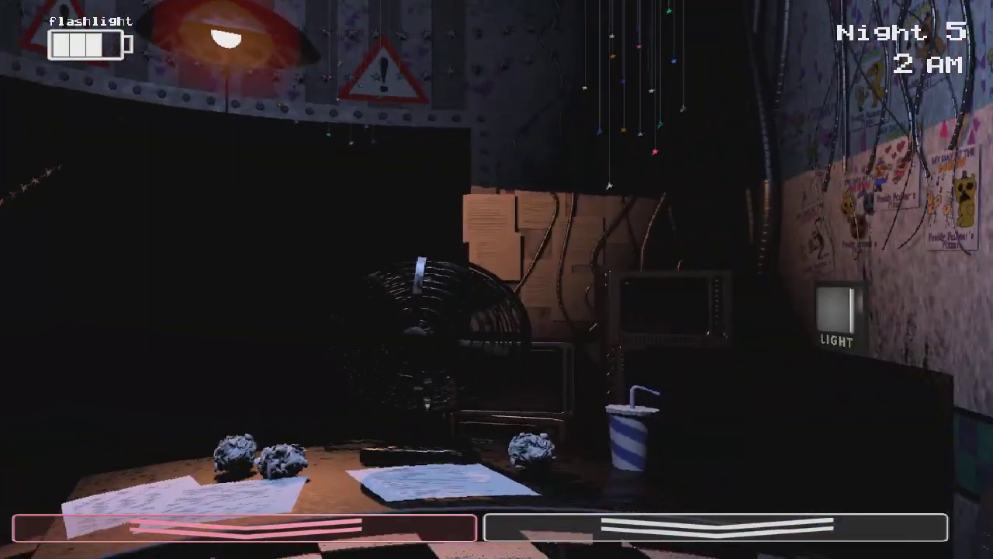
# Step: Hide behind the Freddy mask until Withered Freddy leaves, then return to CAM 11
pyautogui.click(892, 504)
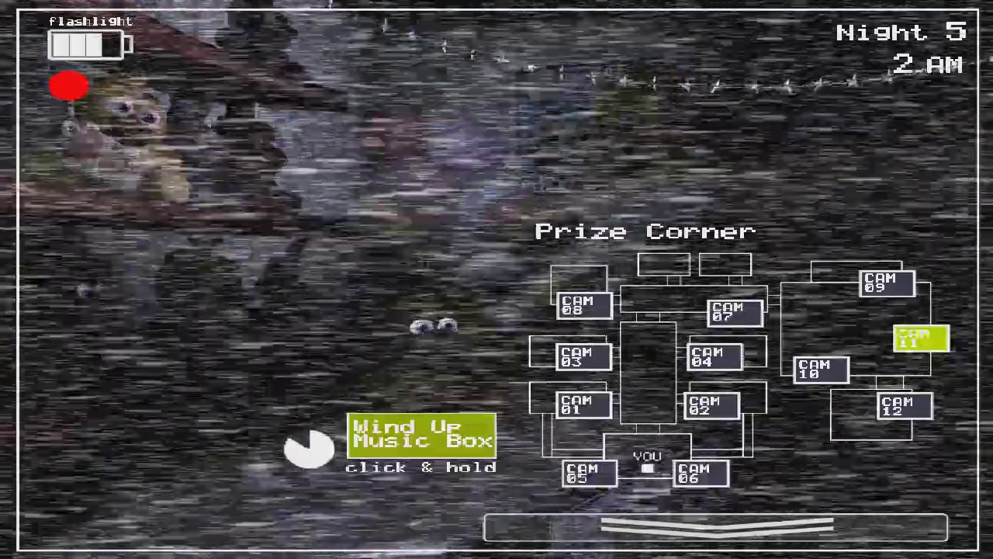
pyautogui.click(496, 536)
pyautogui.click(496, 24)
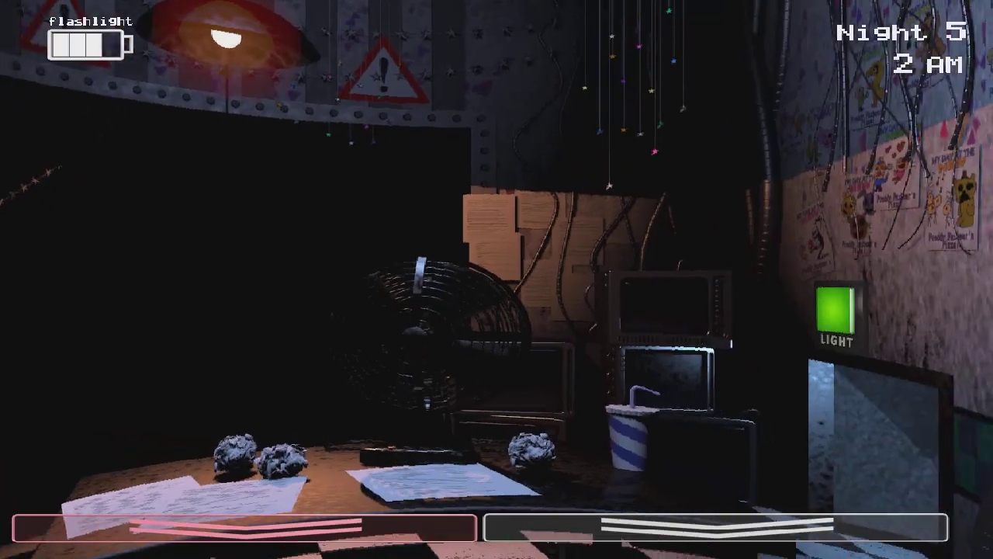
pyautogui.click(714, 528)
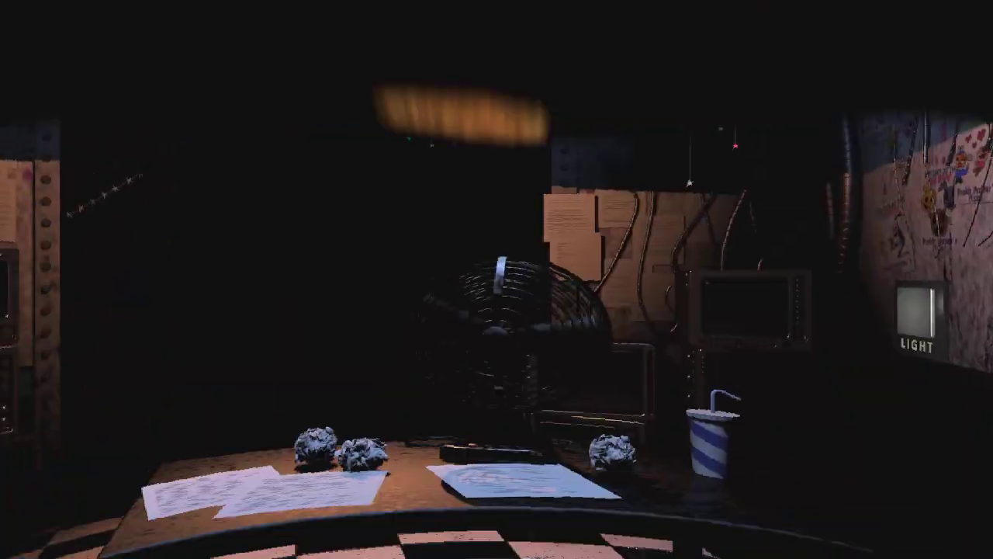
# Step: Toggle the monitor with S to check CAM 11, then put on the Freddy mask
pyautogui.press('s')
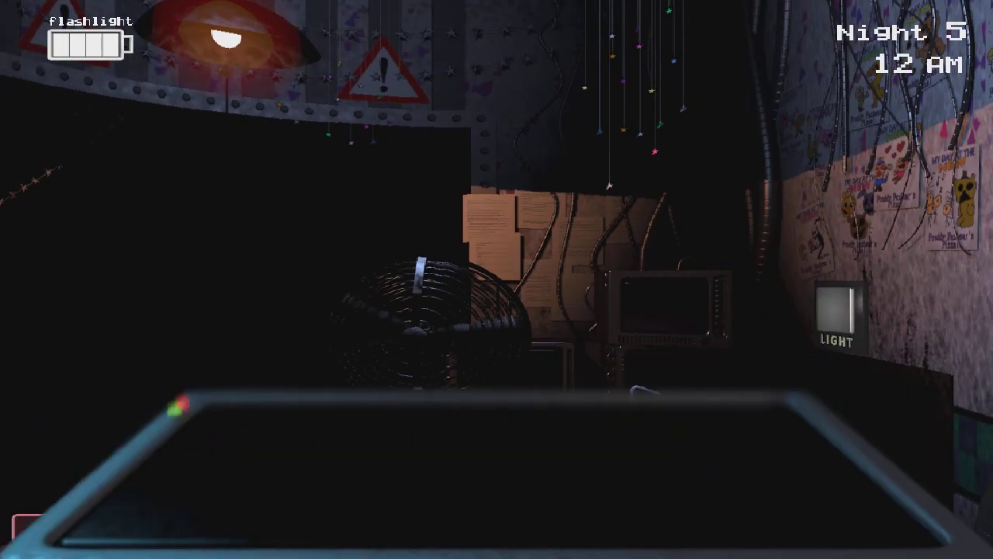
pyautogui.press('s')
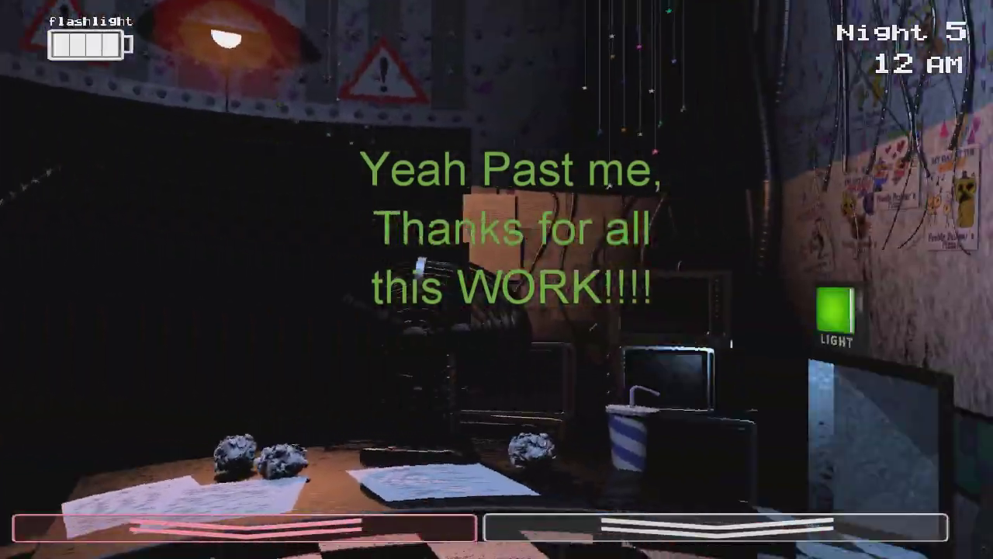
pyautogui.press('s')
pyautogui.press('s')
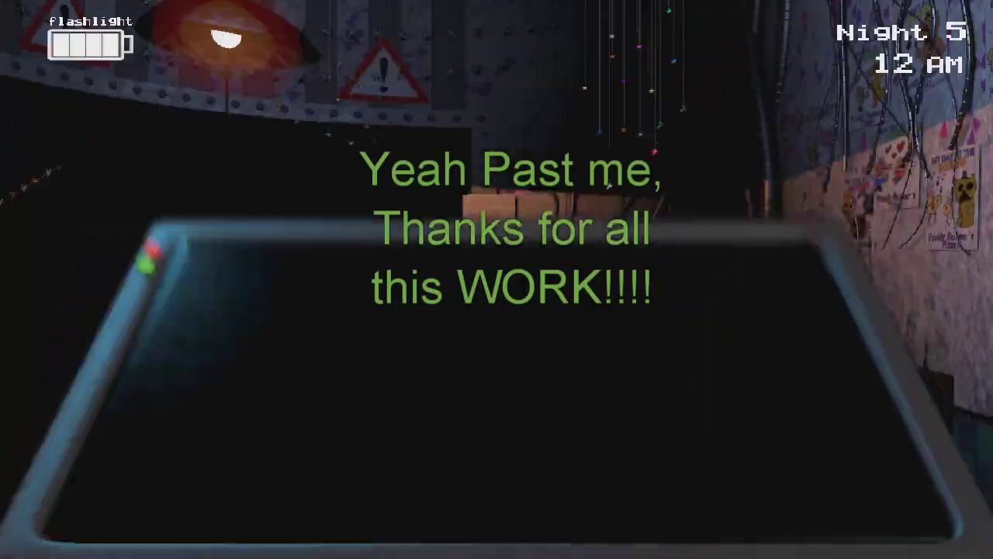
pyautogui.press('ctrl')
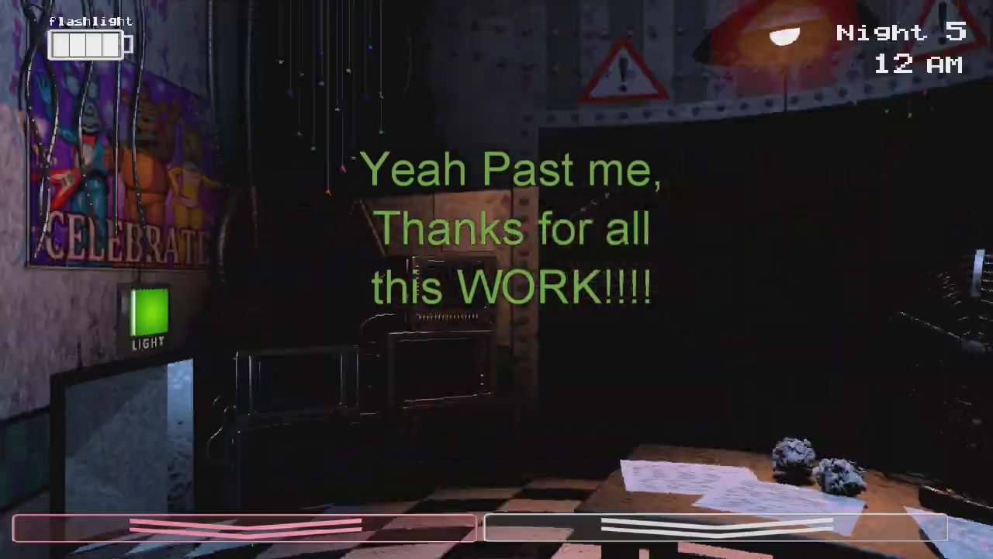
# Step: Swap between the mask and the cameras again, then switch to another camera feed
pyautogui.press('s')
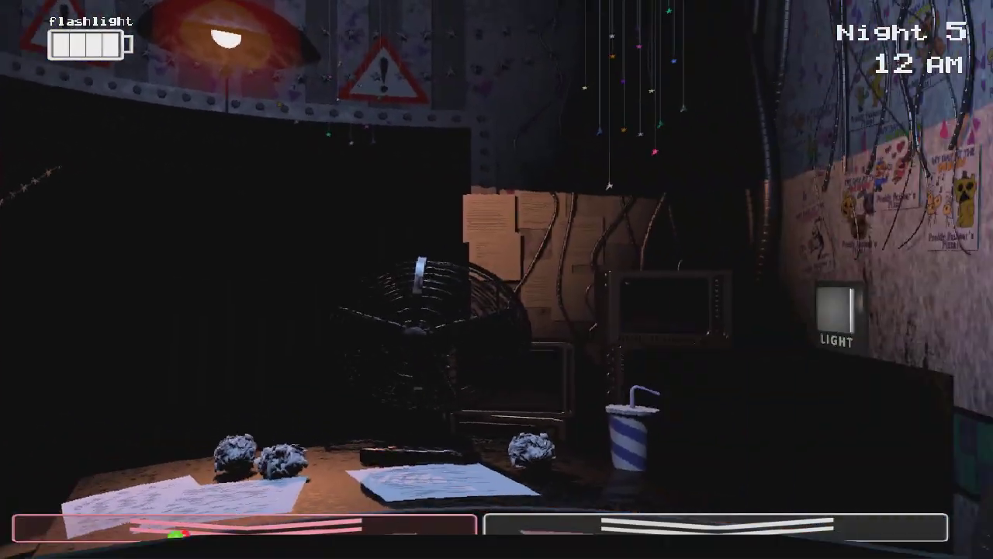
pyautogui.press('s')
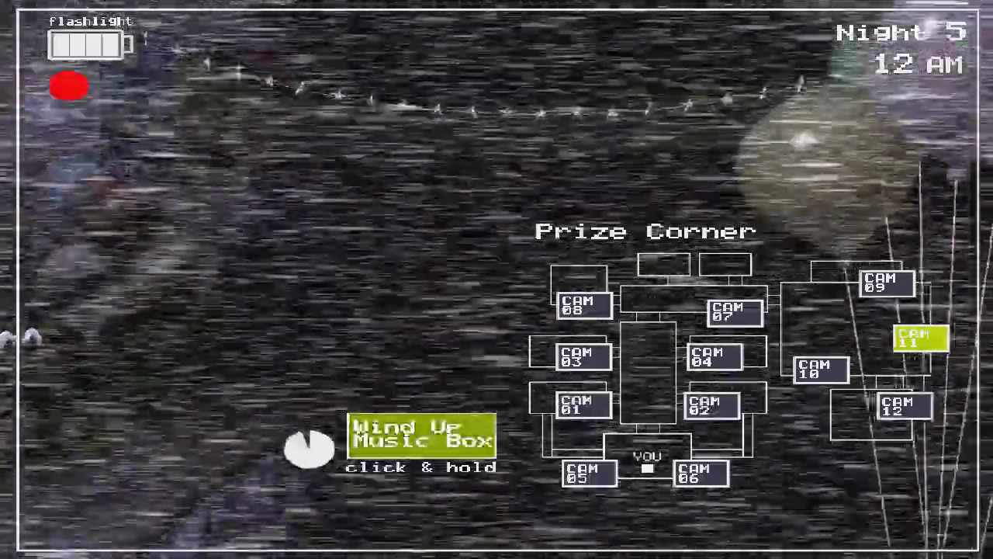
pyautogui.press('ctrl')
pyautogui.press('ctrl')
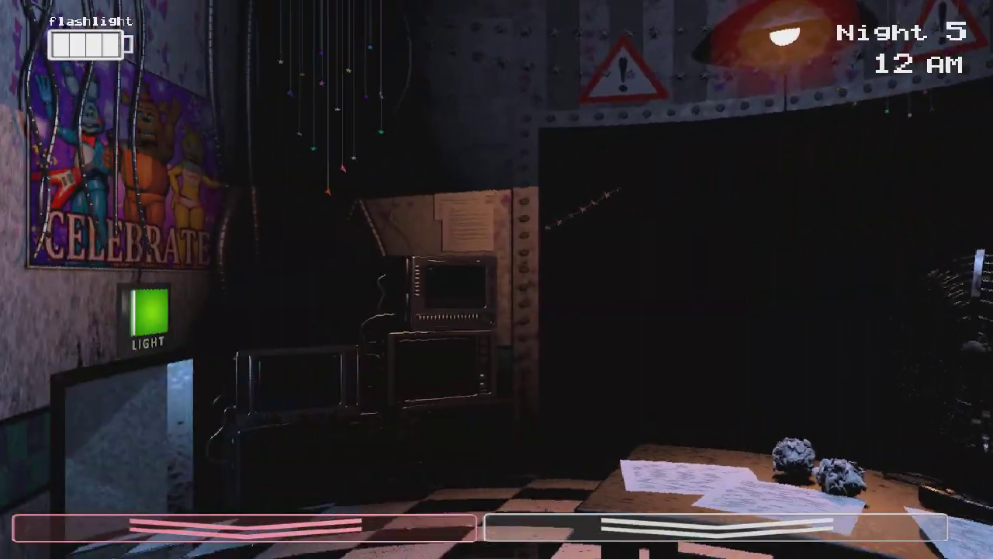
pyautogui.press('s')
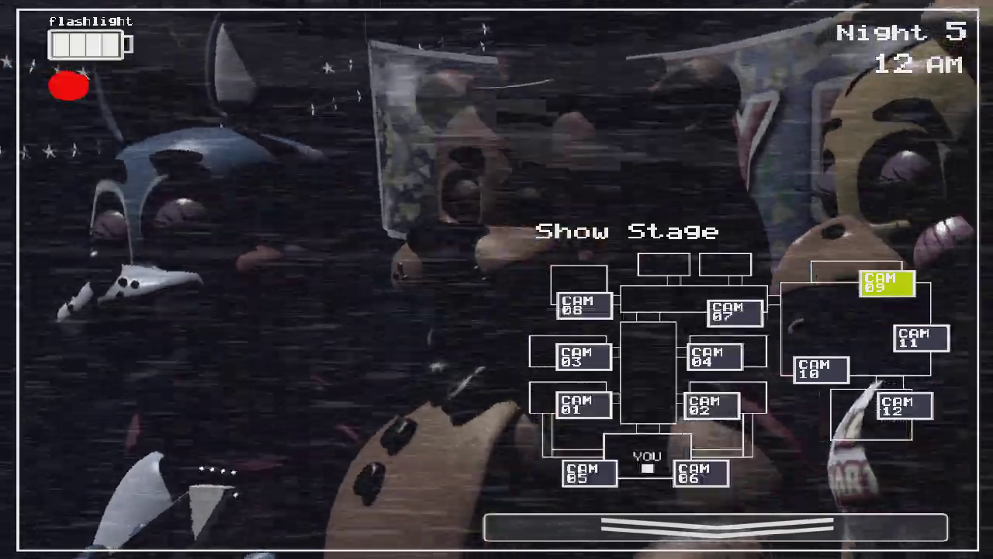
pyautogui.click(921, 337)
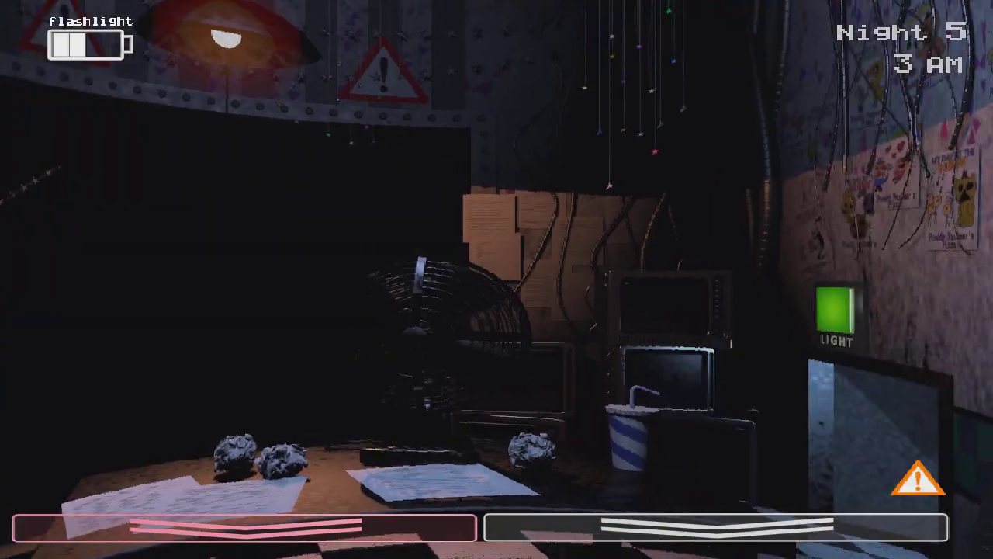
# Step: Wind the Prize Corner music box, then hide behind the Freddy mask and light the hallway
pyautogui.click(915, 528)
pyautogui.moveTo(422, 435); pyautogui.dragTo(421, 435)
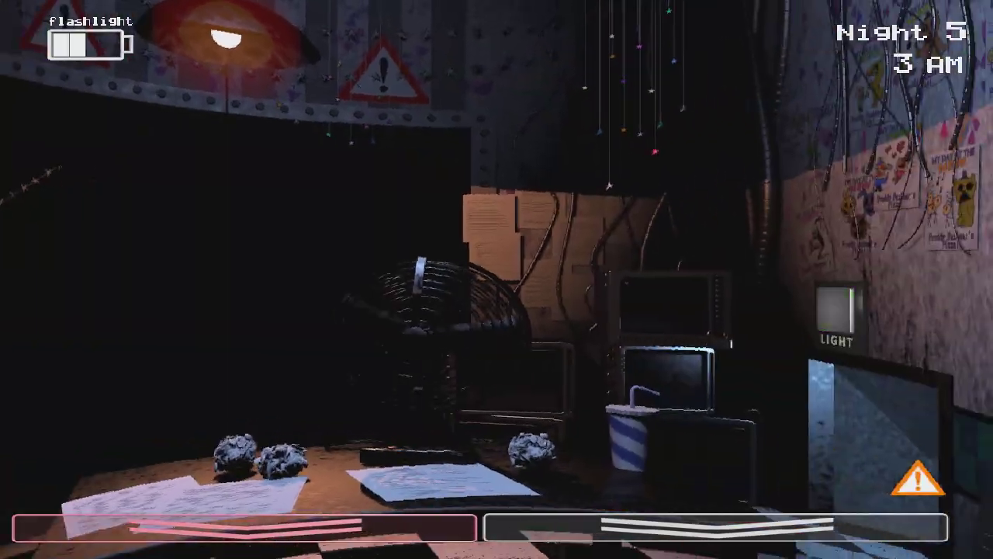
pyautogui.click(714, 528)
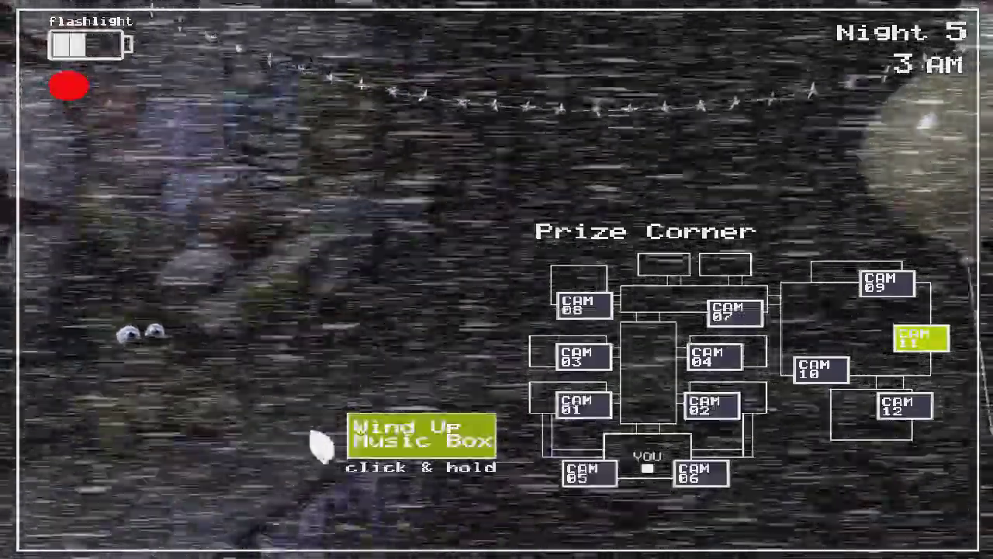
pyautogui.click(244, 528)
pyautogui.press('ctrl')
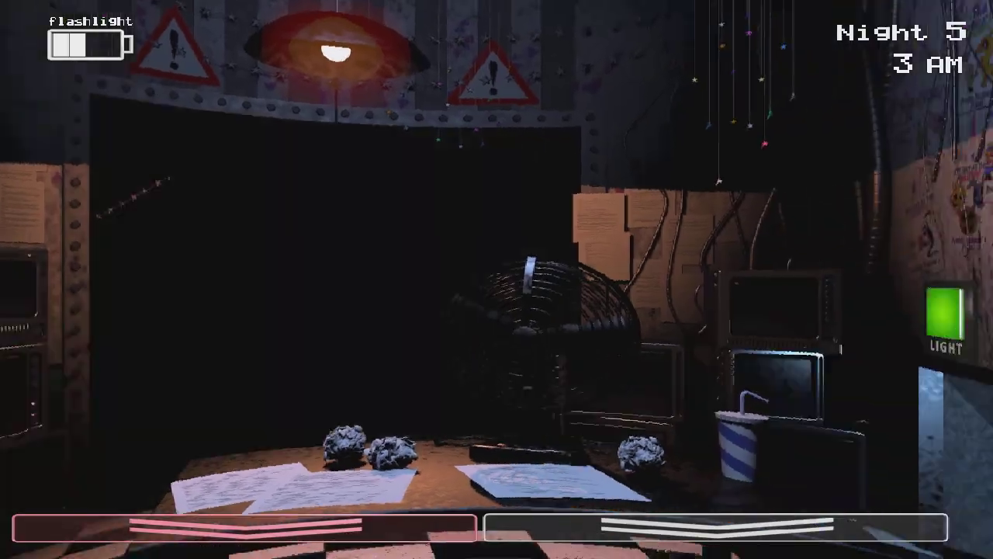
pyautogui.click(714, 528)
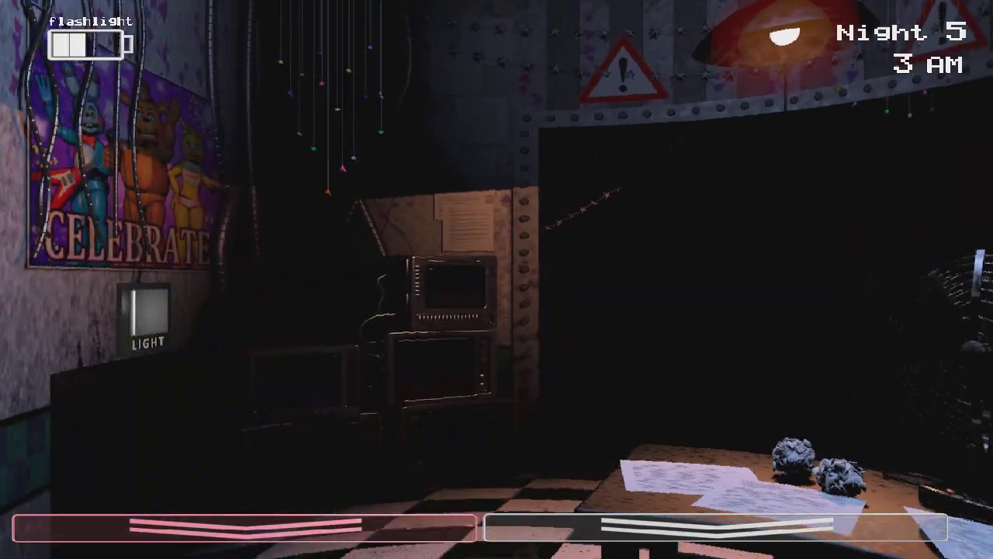
# Step: Rewind the music box twice, wearing the Freddy mask between camera checks
pyautogui.click(714, 526)
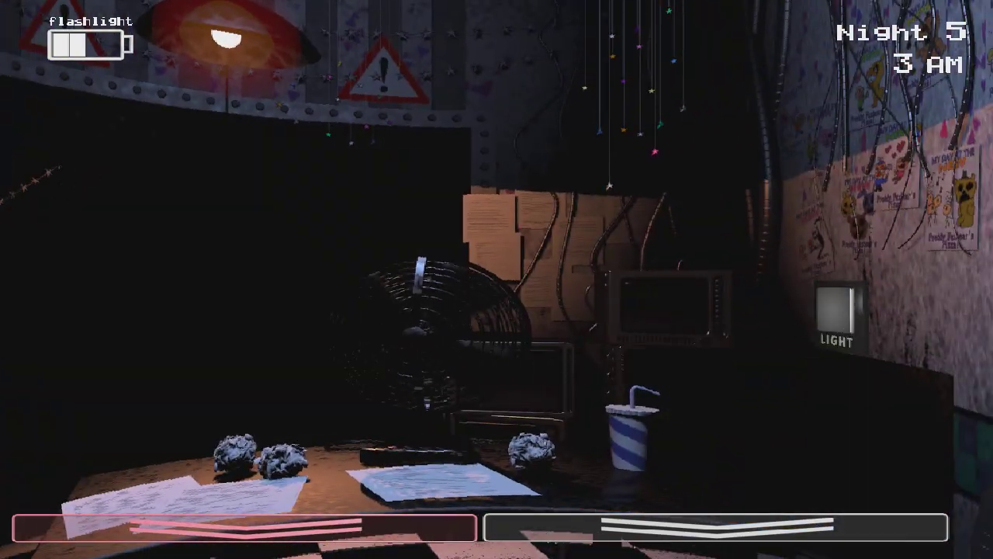
pyautogui.click(714, 526)
pyautogui.moveTo(421, 434); pyautogui.dragTo(421, 434)
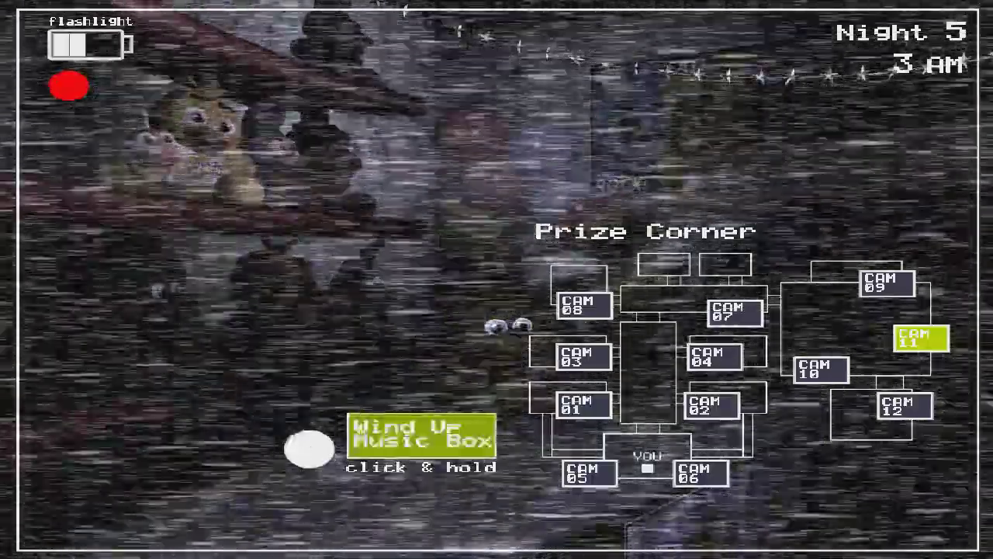
pyautogui.click(496, 536)
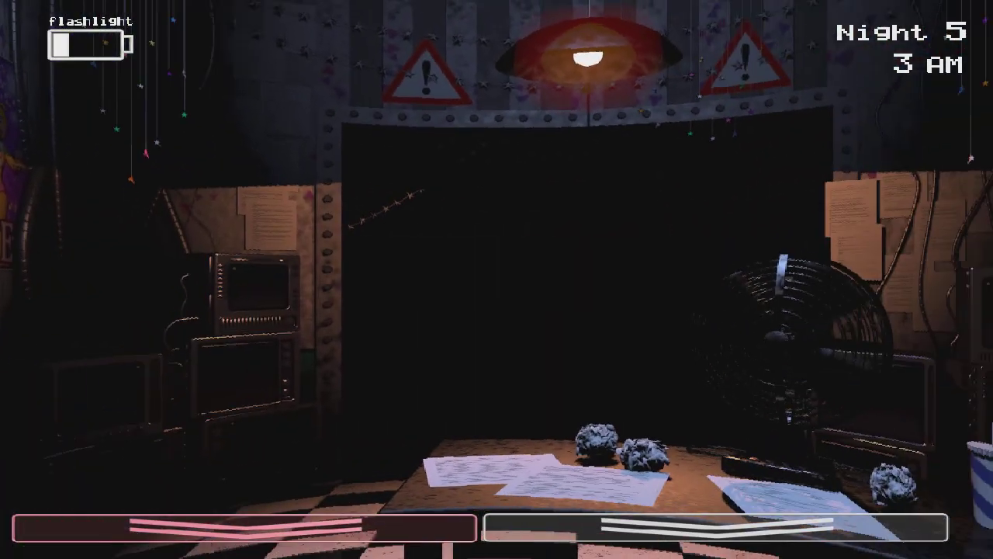
pyautogui.click(714, 526)
pyautogui.moveTo(421, 434); pyautogui.dragTo(421, 434)
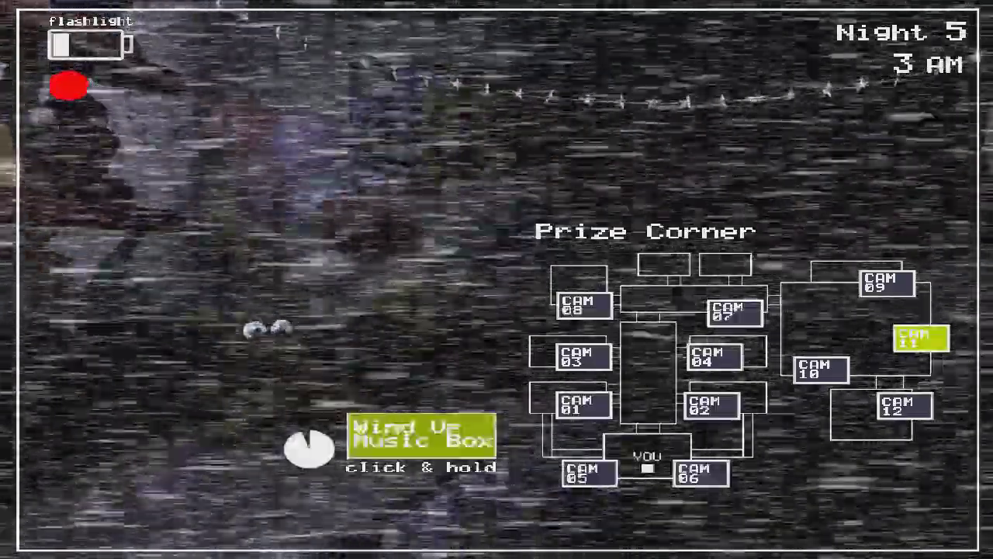
# Step: Fill the music box to full, then briefly wear the mask and scan the hallway
pyautogui.click(496, 535)
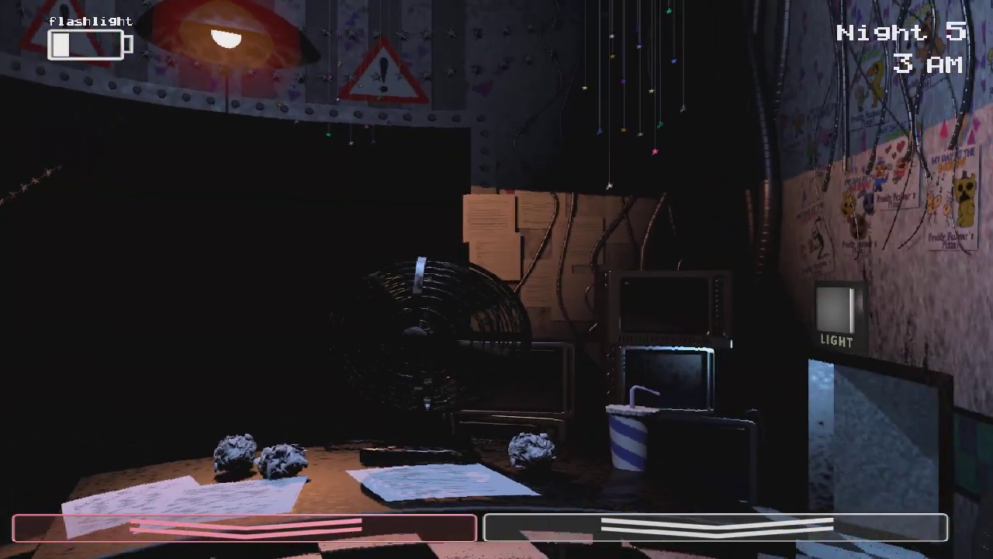
pyautogui.click(496, 536)
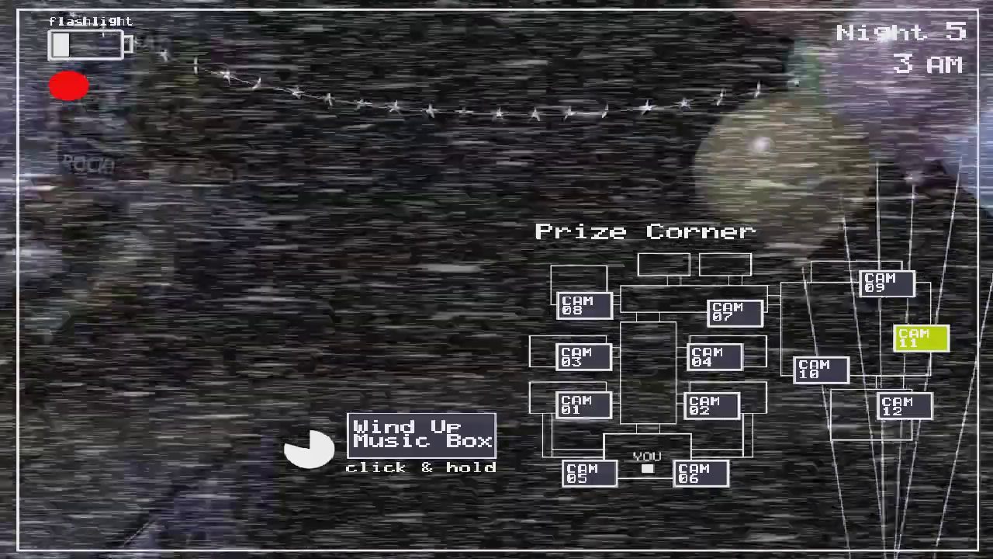
pyautogui.moveTo(421, 434); pyautogui.dragTo(421, 435)
pyautogui.click(497, 535)
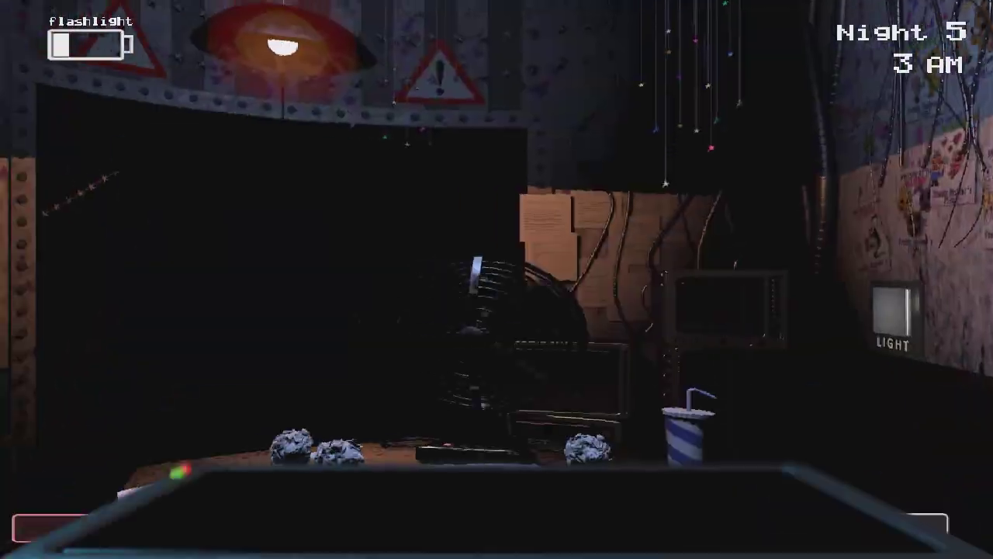
pyautogui.press('ctrl')
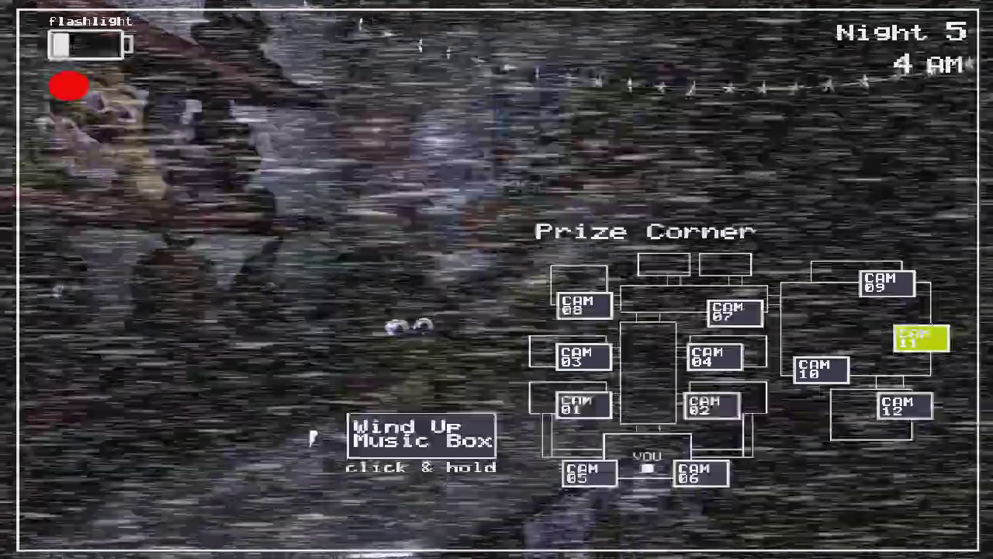
# Step: Keep the music box wound, hiding behind the mask between camera checks
pyautogui.moveTo(312, 438); pyautogui.dragTo(322, 447)
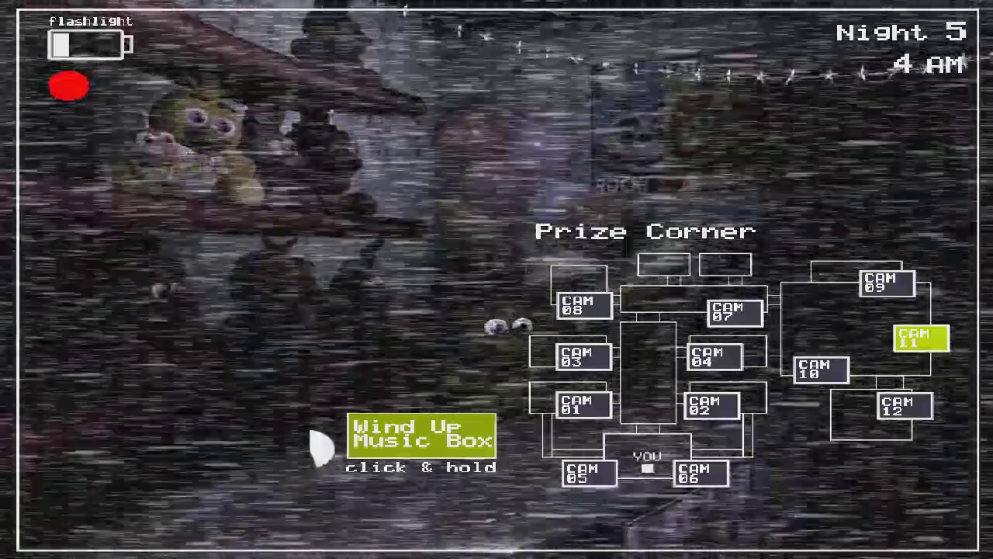
pyautogui.press('ctrl')
pyautogui.press('ctrl')
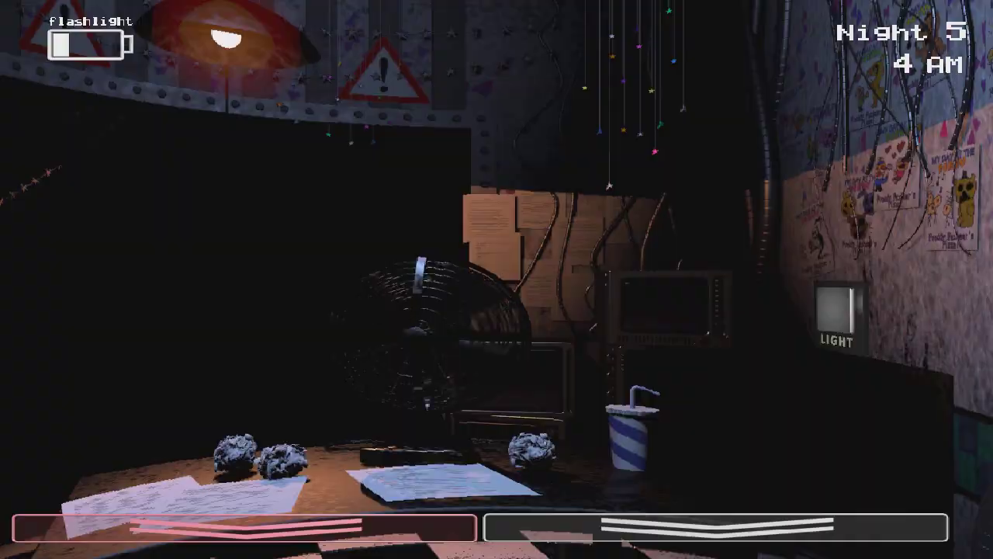
pyautogui.click(714, 528)
pyautogui.moveTo(364, 435); pyautogui.dragTo(314, 446)
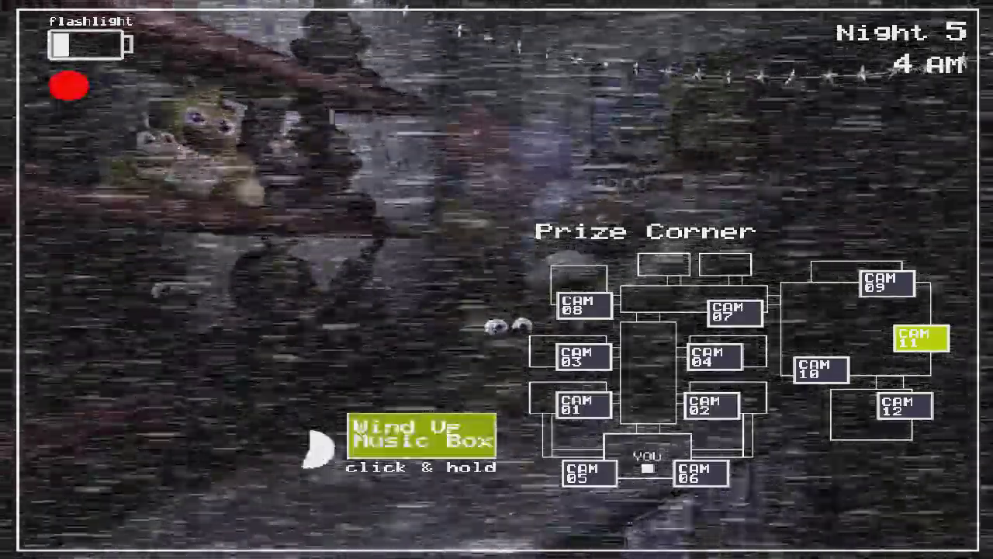
pyautogui.click(244, 528)
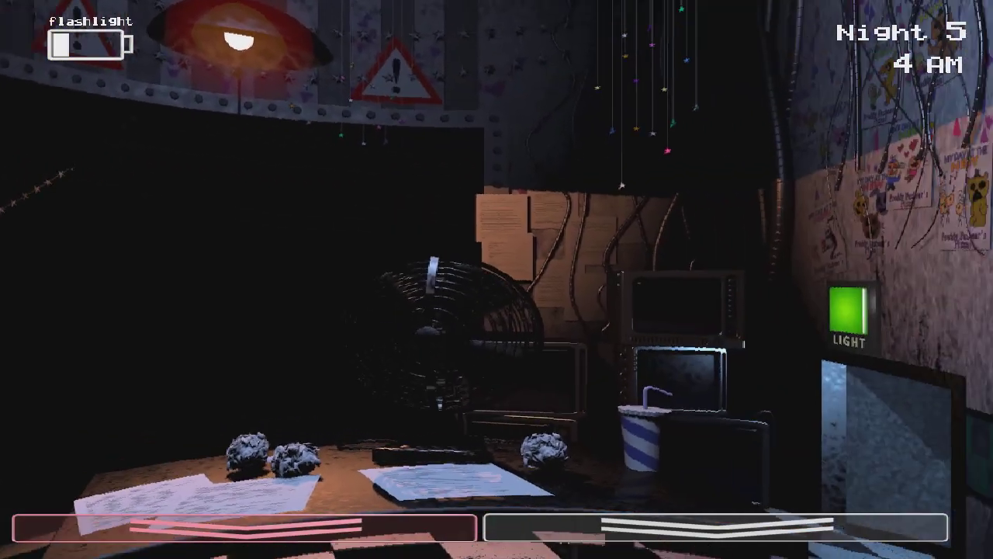
# Step: Rewind the music box, then lower the cameras and briefly wear the mask
pyautogui.click(714, 527)
pyautogui.moveTo(364, 435); pyautogui.dragTo(322, 448)
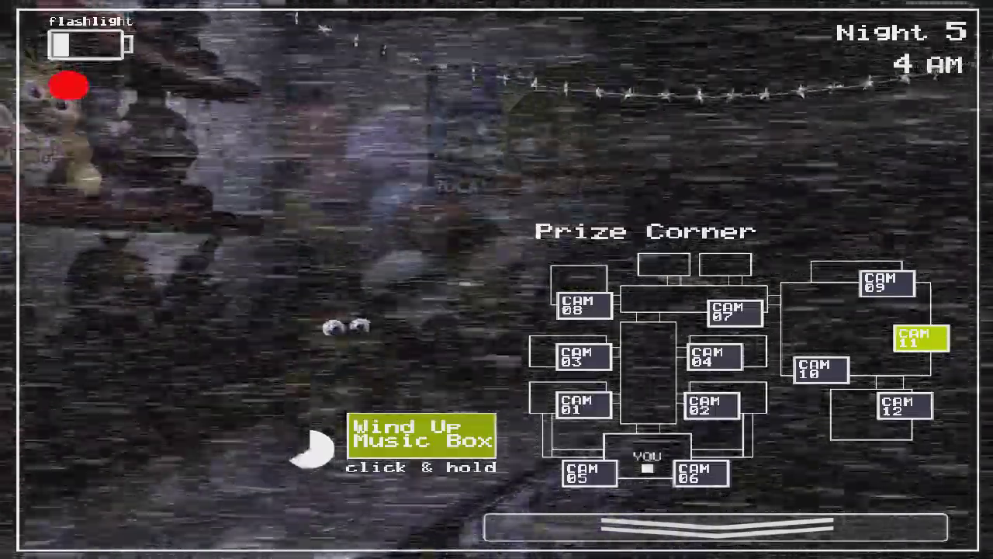
pyautogui.click(714, 527)
pyautogui.click(244, 528)
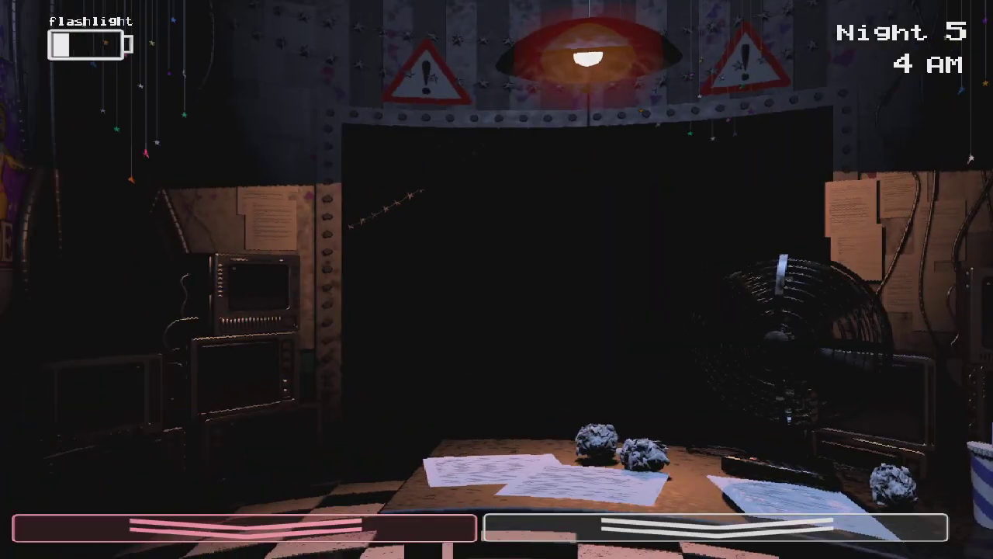
# Step: Wind the music box twice more on CAM 11 and lower the cameras
pyautogui.click(713, 528)
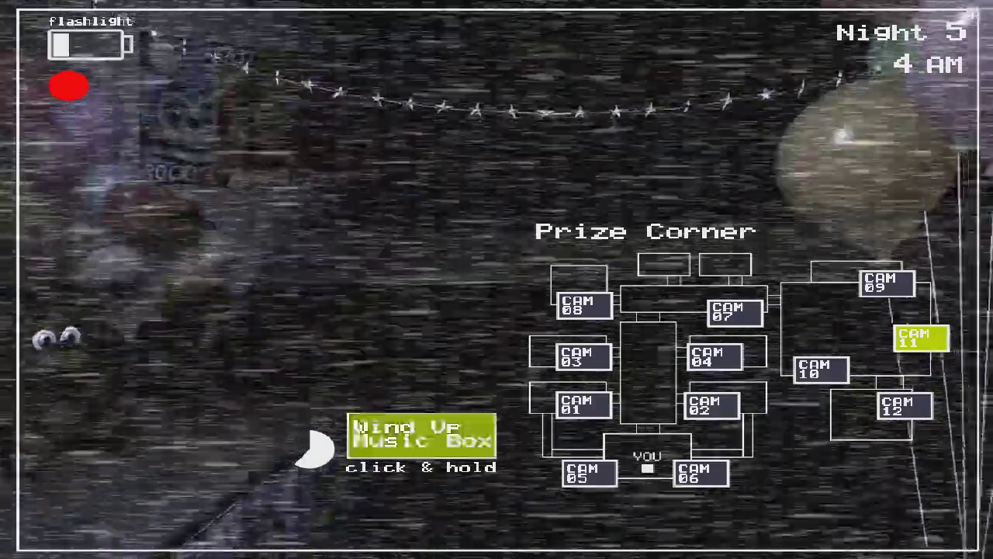
pyautogui.moveTo(310, 450); pyautogui.dragTo(310, 450)
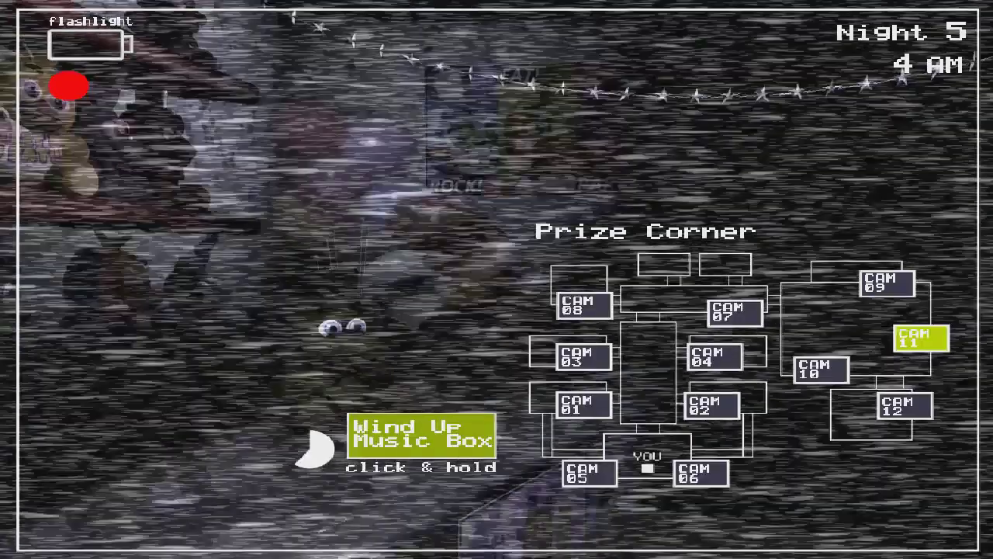
pyautogui.moveTo(421, 435); pyautogui.dragTo(421, 434)
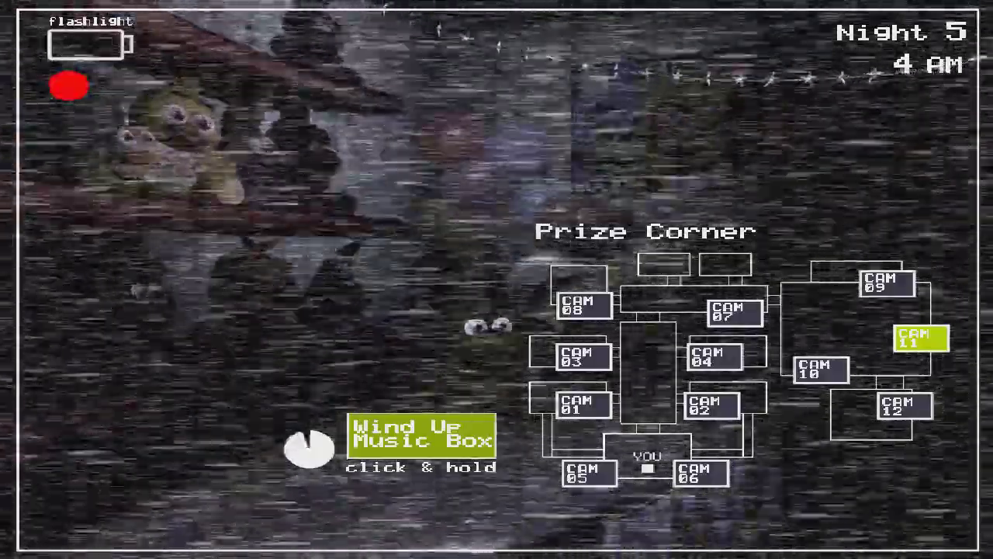
pyautogui.click(713, 528)
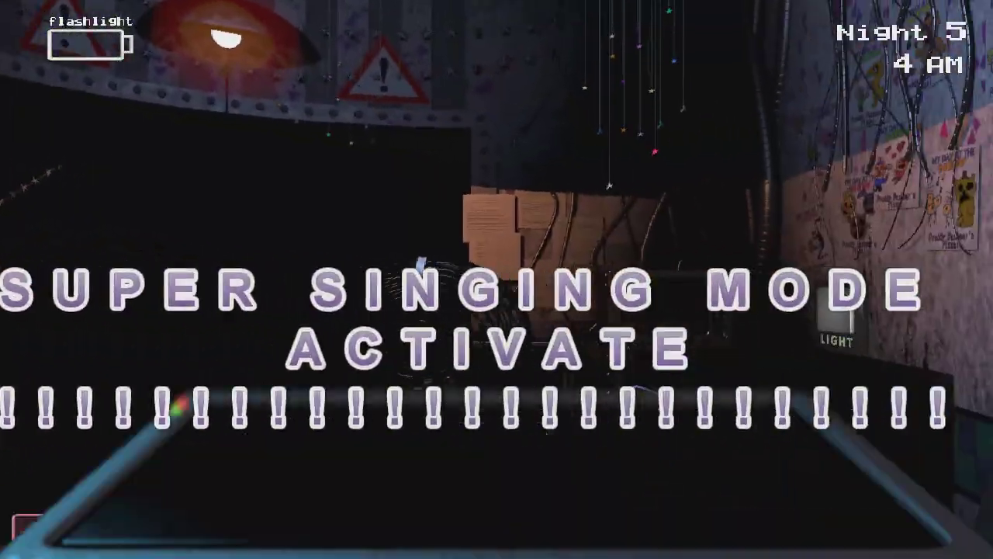
# Step: Top the music box up to full and check the office, holding on until 5 AM
pyautogui.click(714, 528)
pyautogui.moveTo(422, 434); pyautogui.dragTo(422, 434)
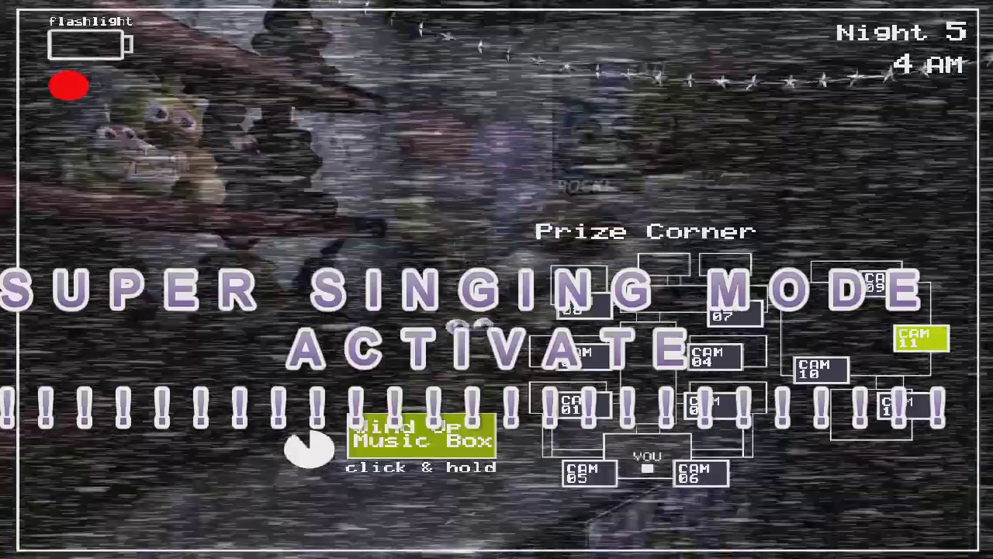
pyautogui.click(714, 527)
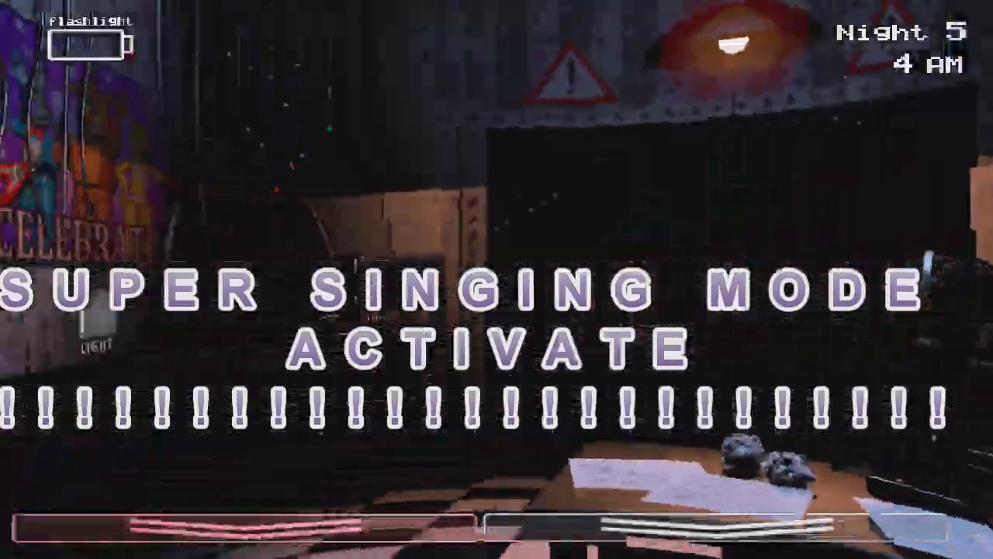
pyautogui.click(713, 528)
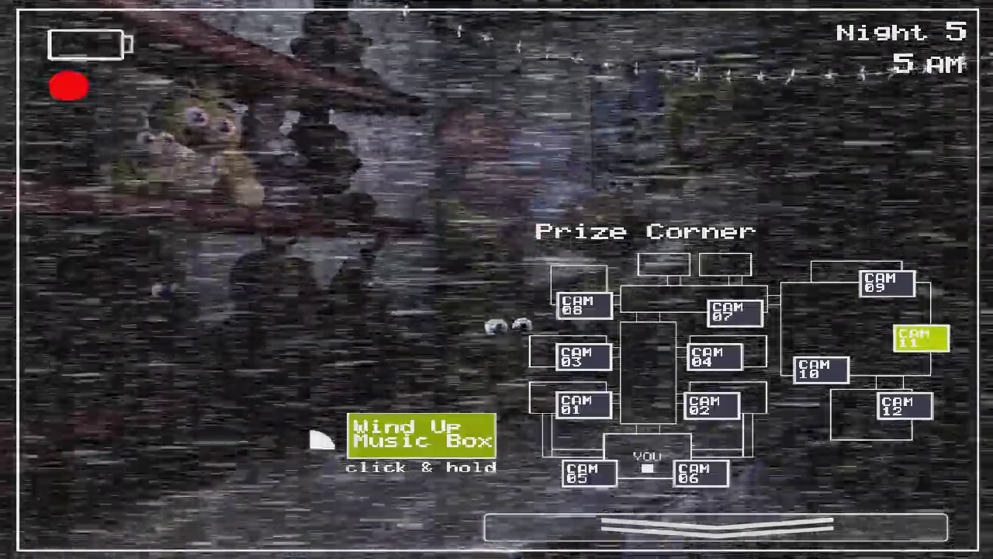
pyautogui.press('space')
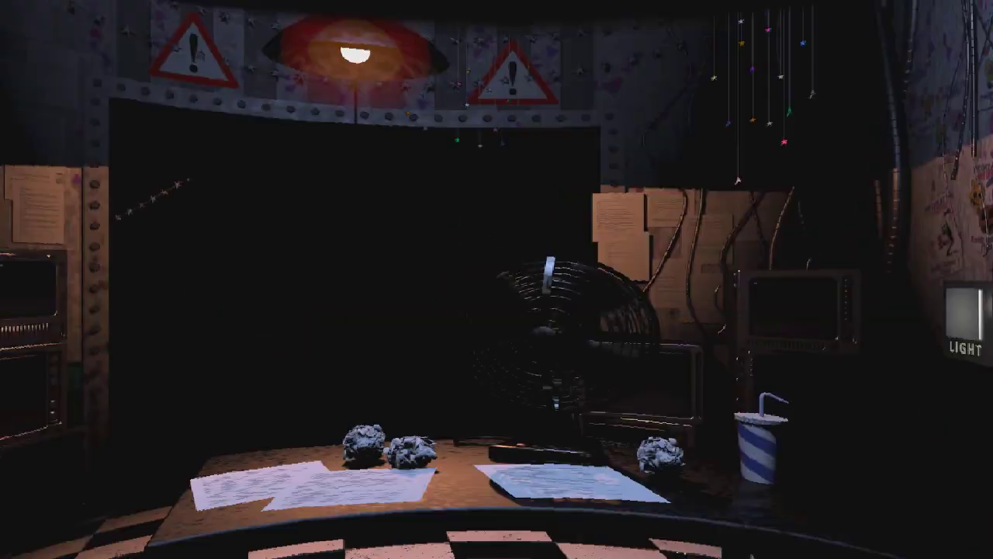
# Step: Sweep the office view with Space, then reopen the CAM 11 Prize Corner feed
pyautogui.press('space')
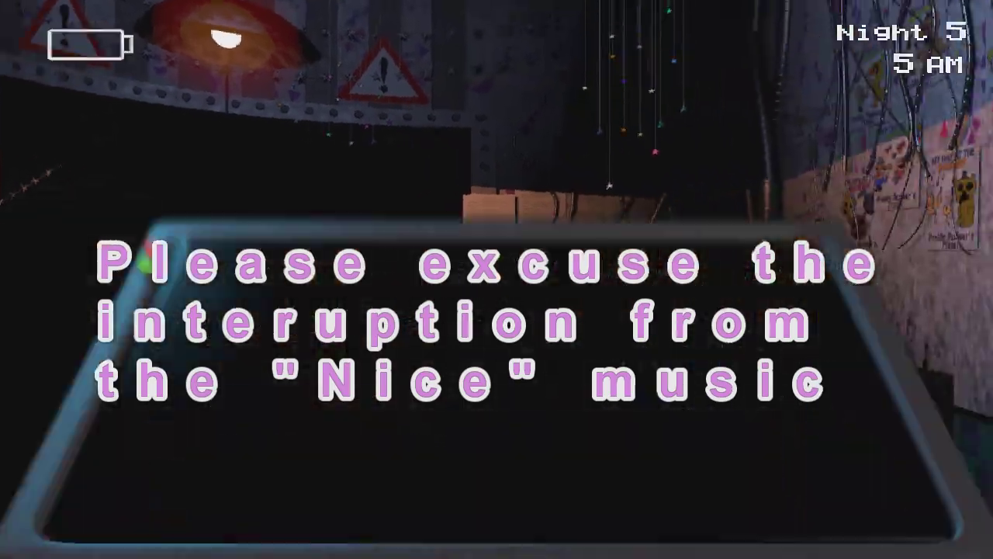
pyautogui.press('space')
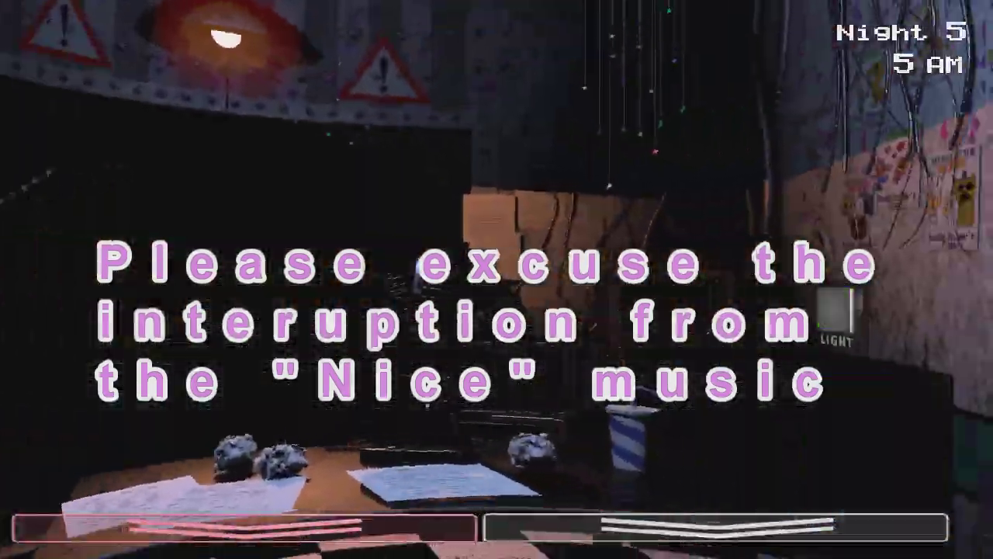
pyautogui.press('space')
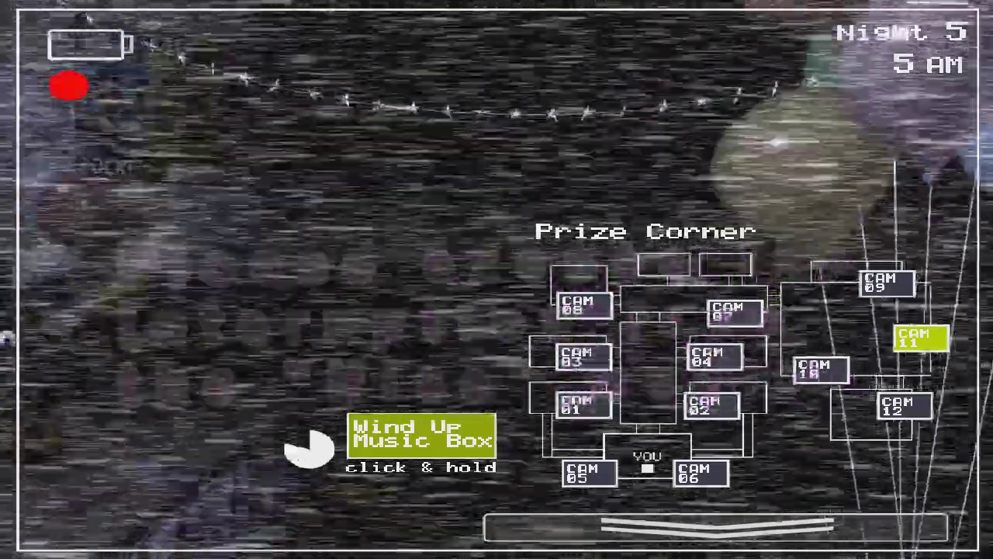